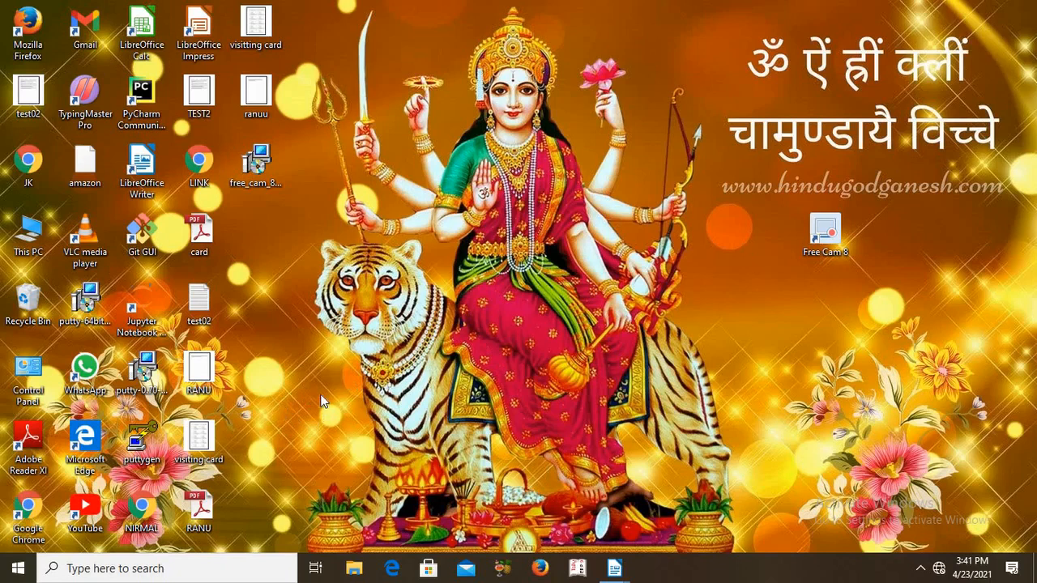
Launch LibreOffice Writer with a blank document and maximize its window
double_click(158, 182)
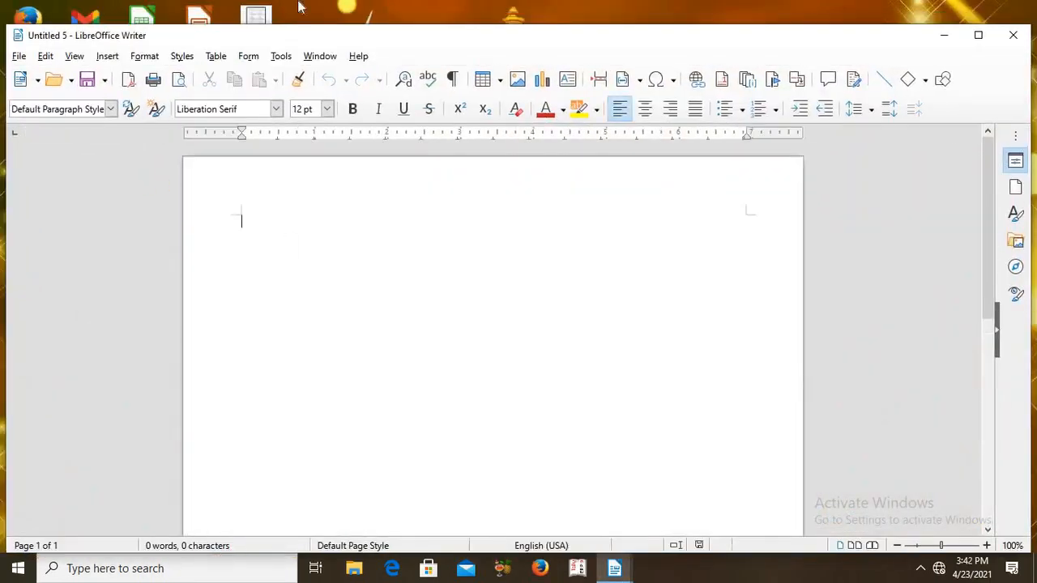
left_click(979, 35)
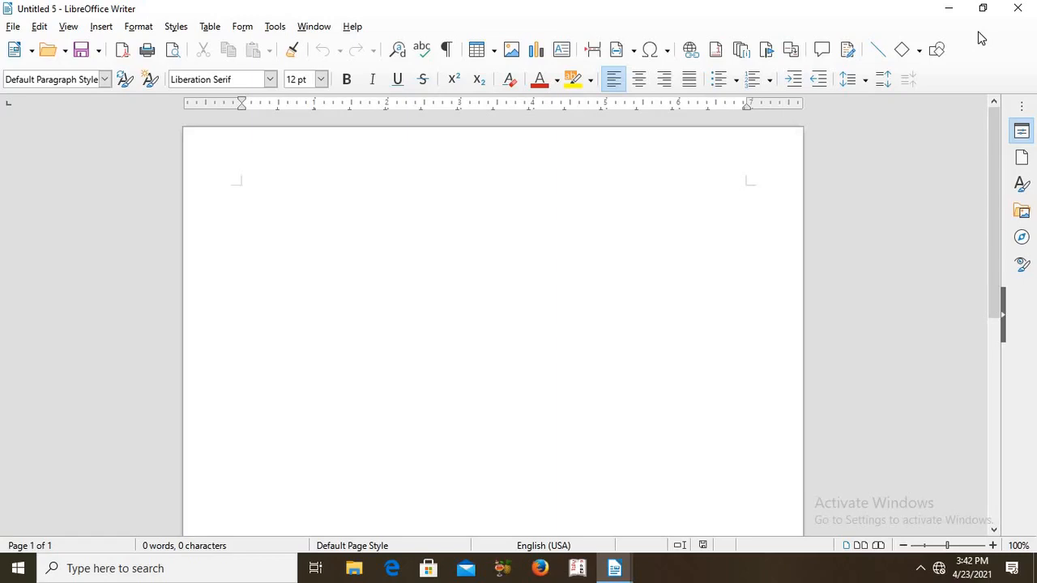
left_click(397, 79)
left_click(13, 28)
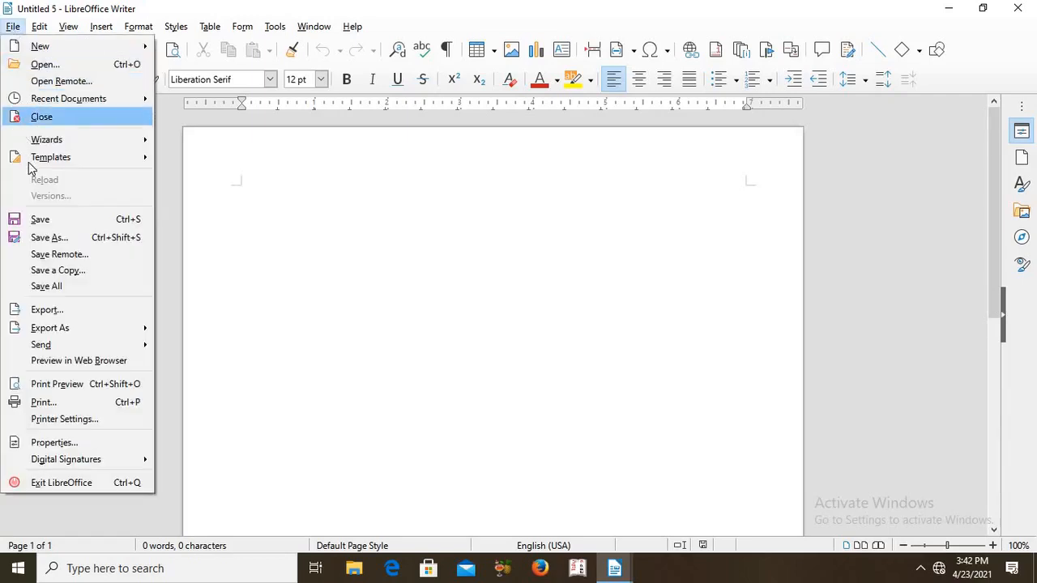
mouse_move(29, 166)
left_click(247, 234)
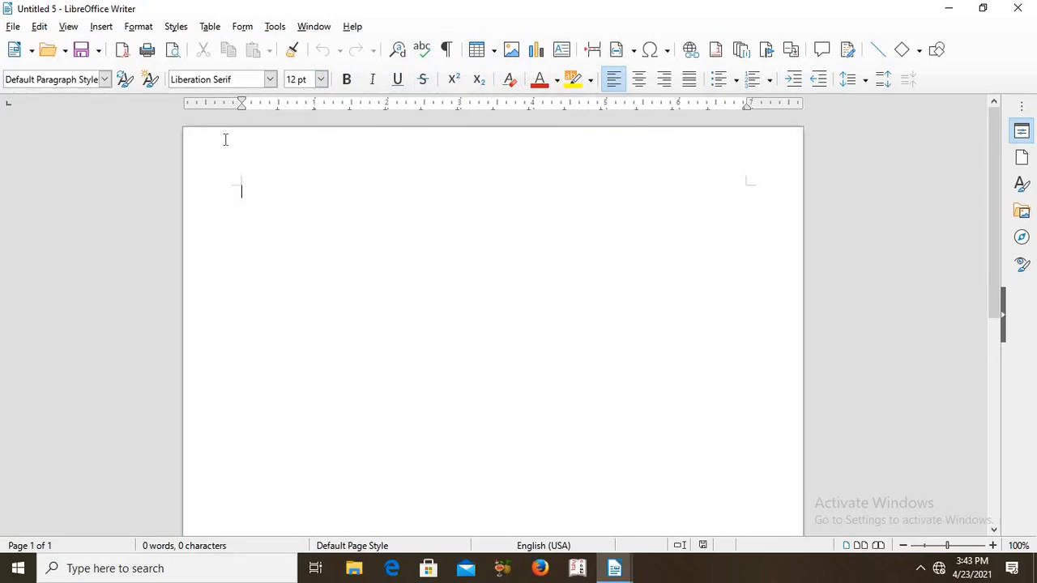
Create a new document from the CV template
left_click(13, 27)
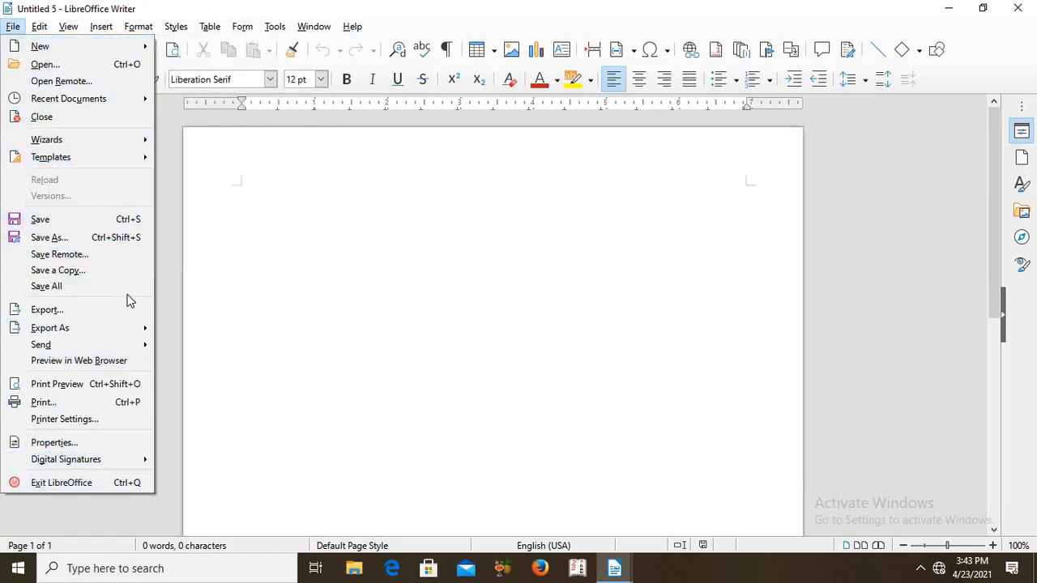
mouse_move(147, 102)
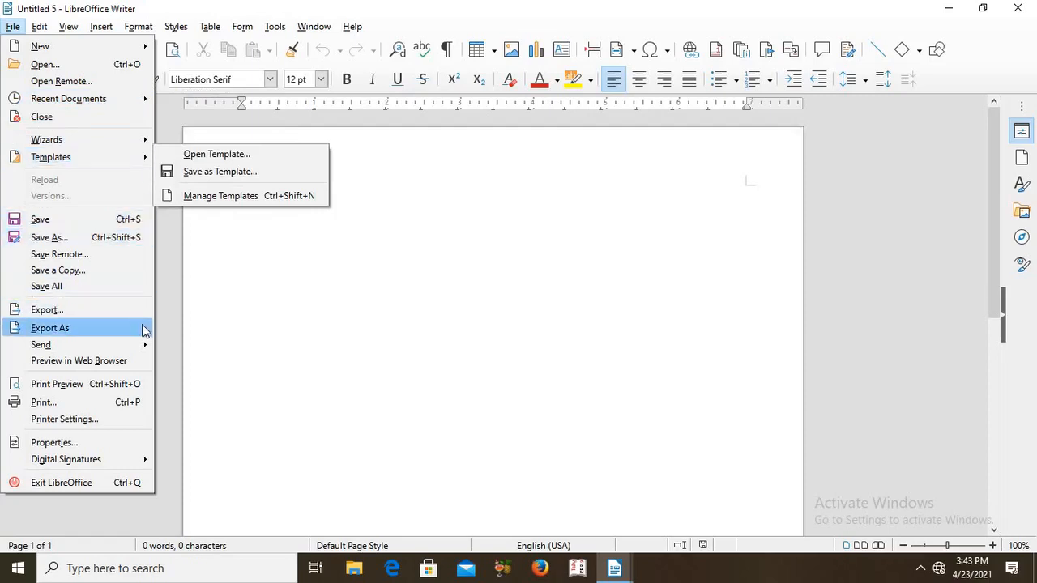
mouse_move(142, 328)
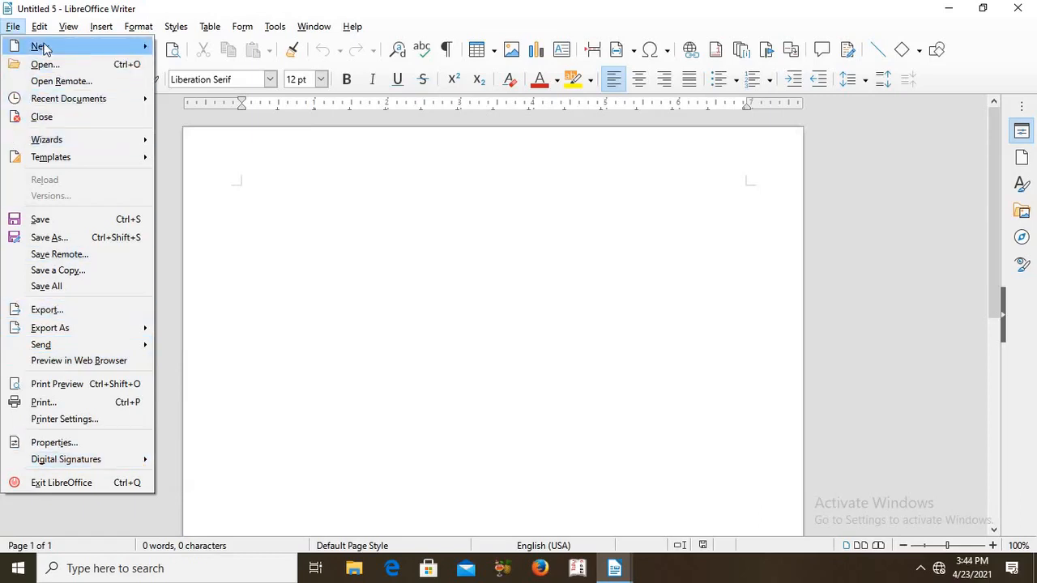
mouse_move(45, 48)
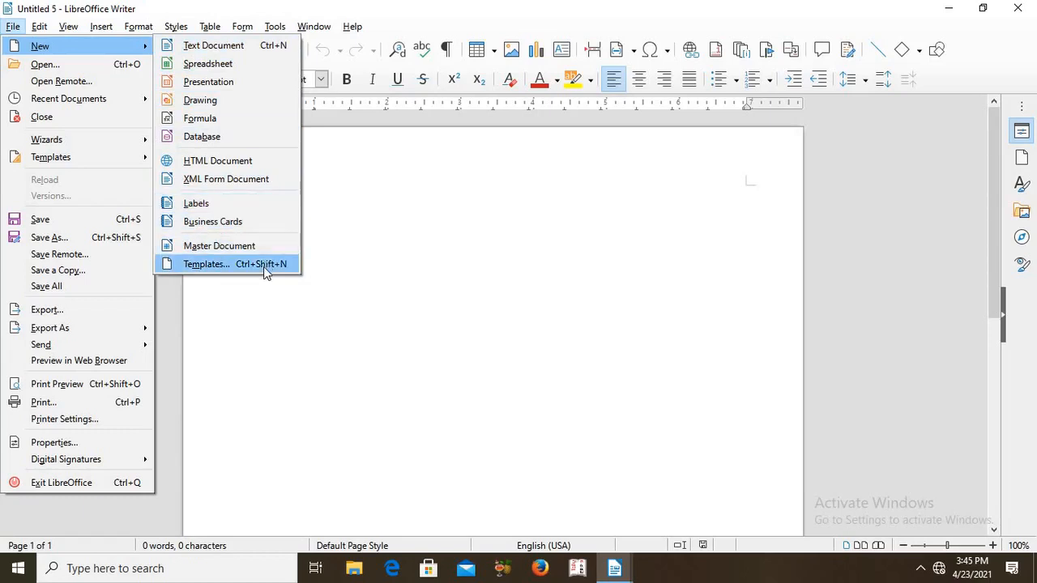
left_click(216, 270)
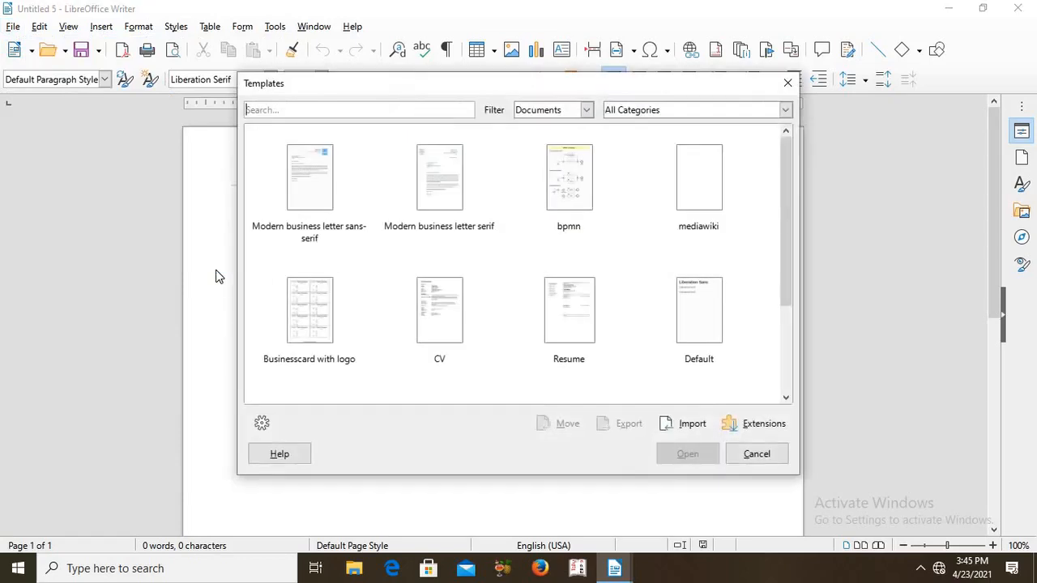
left_click(313, 239)
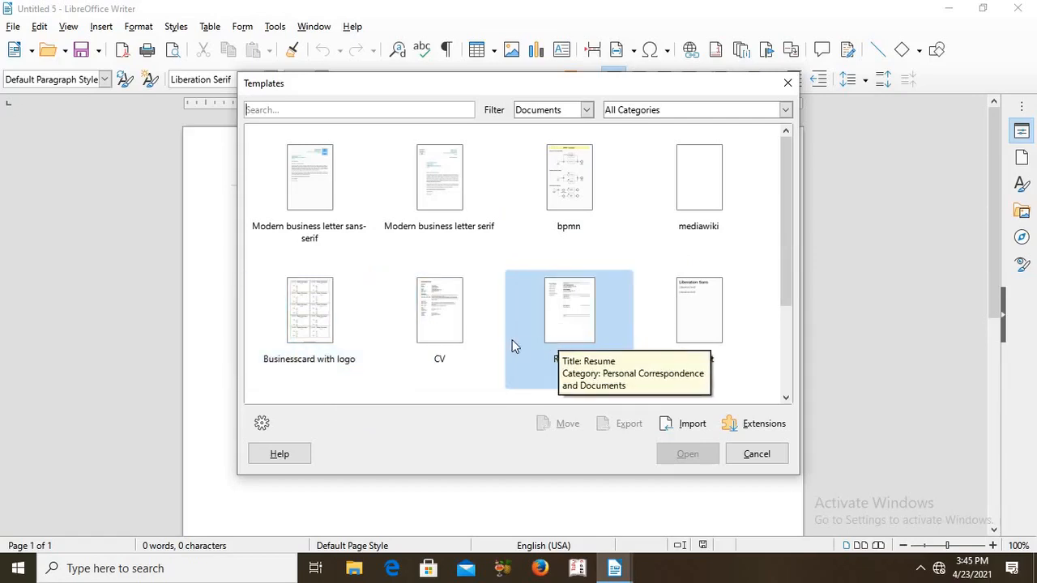
left_click(434, 342)
double_click(435, 342)
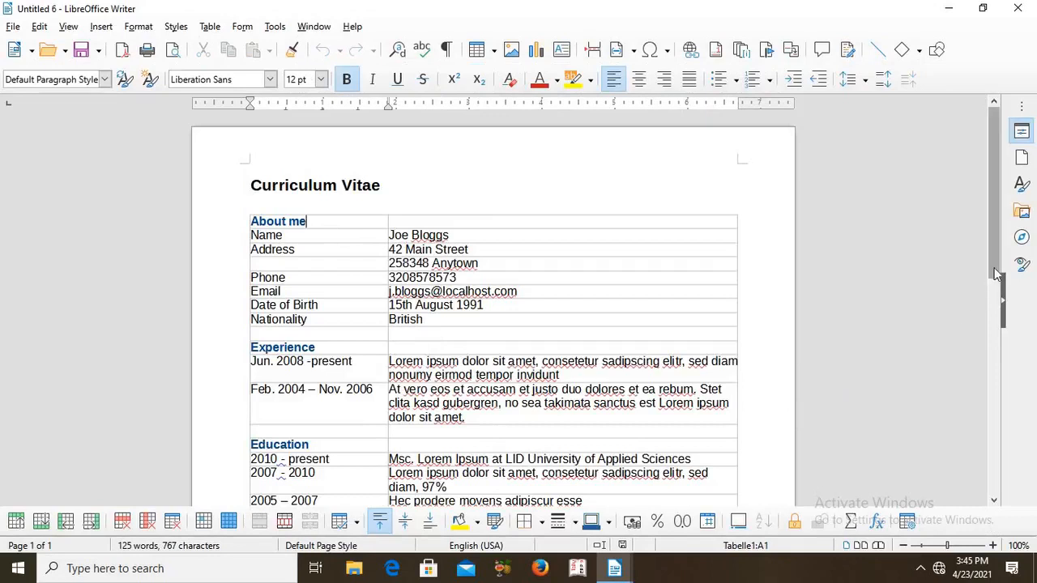
Clear the Software entry under Skills in the curriculum vitae table
left_click_drag(995, 278, 998, 372)
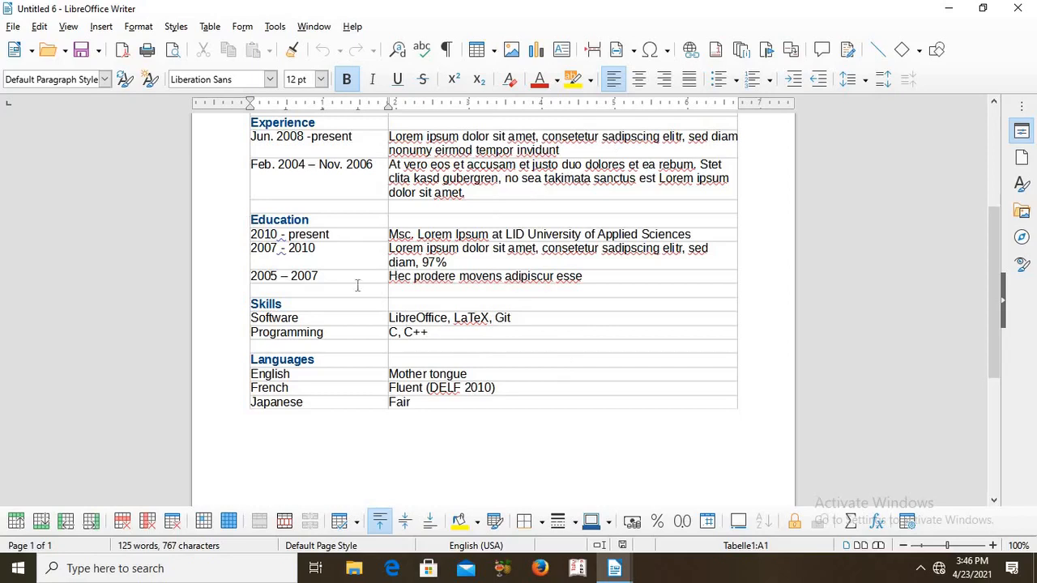
left_click(519, 317)
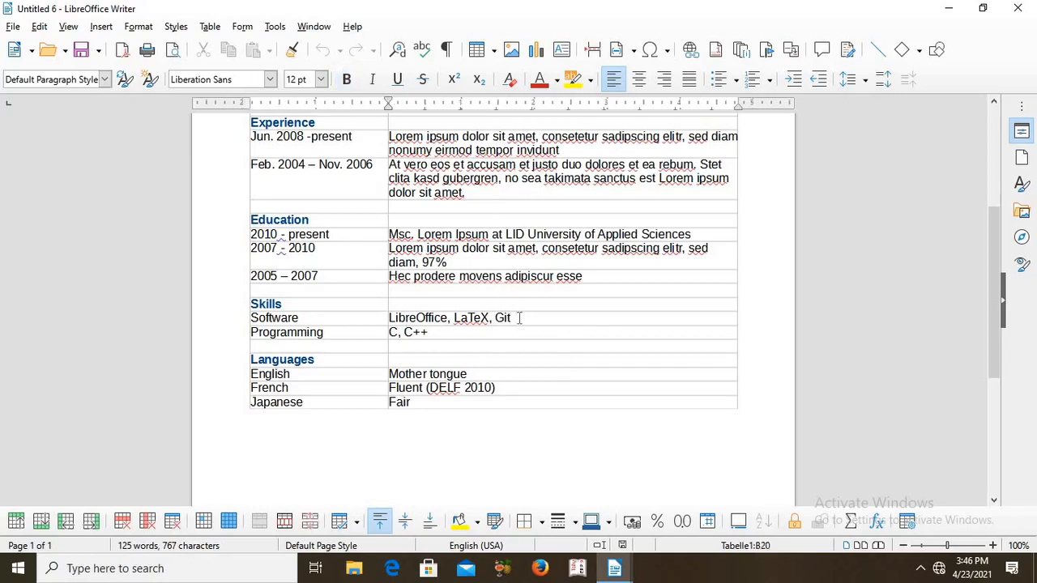
key("BackSpace")
key("BackSpace")
key("BackSpace")
key("BackSpace")
key("BackSpace")
key("BackSpace")
key("BackSpace")
key("BackSpace")
key("BackSpace")
key("BackSpace")
key("BackSpace")
key("BackSpace")
key("BackSpace")
key("BackSpace")
key("BackSpace")
key("BackSpace")
key("BackSpace")
key("BackSpace")
key("BackSpace")
key("BackSpace")
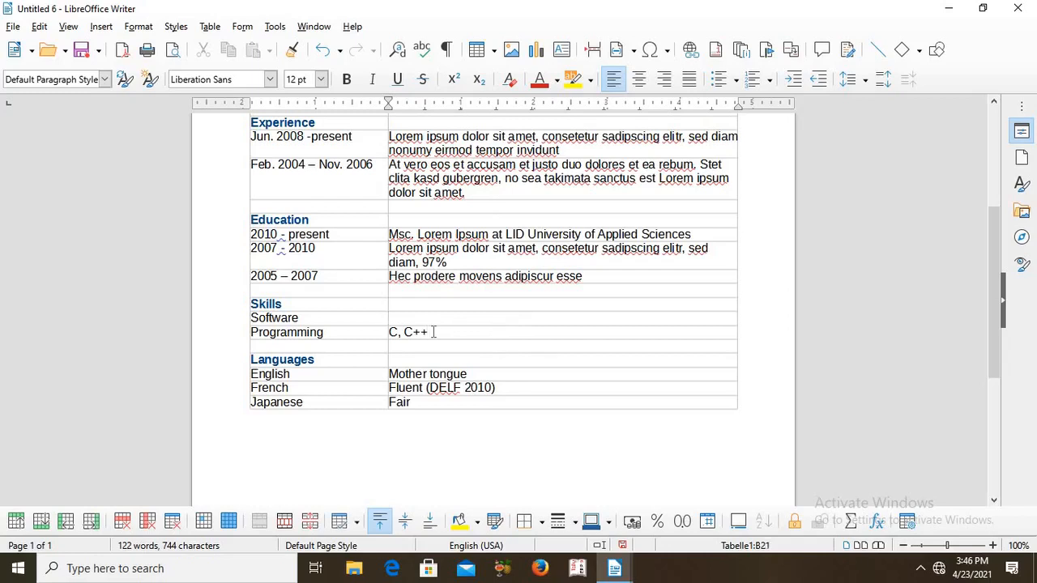
Append ",java,python," to the Programming entry under Skills
type(",Java,python,")
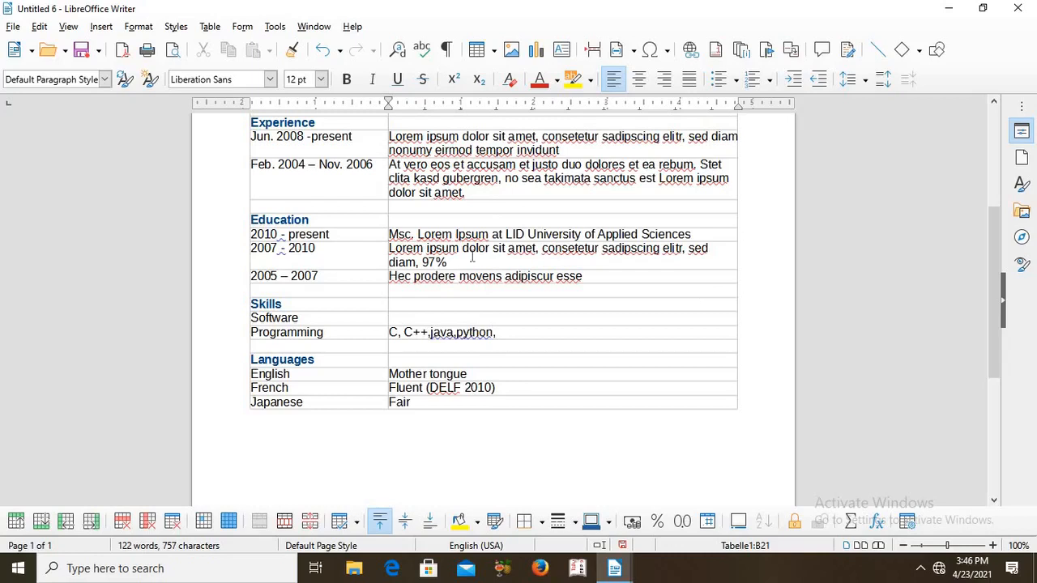
Close the curriculum vitae document and discard its changes
left_click(11, 27)
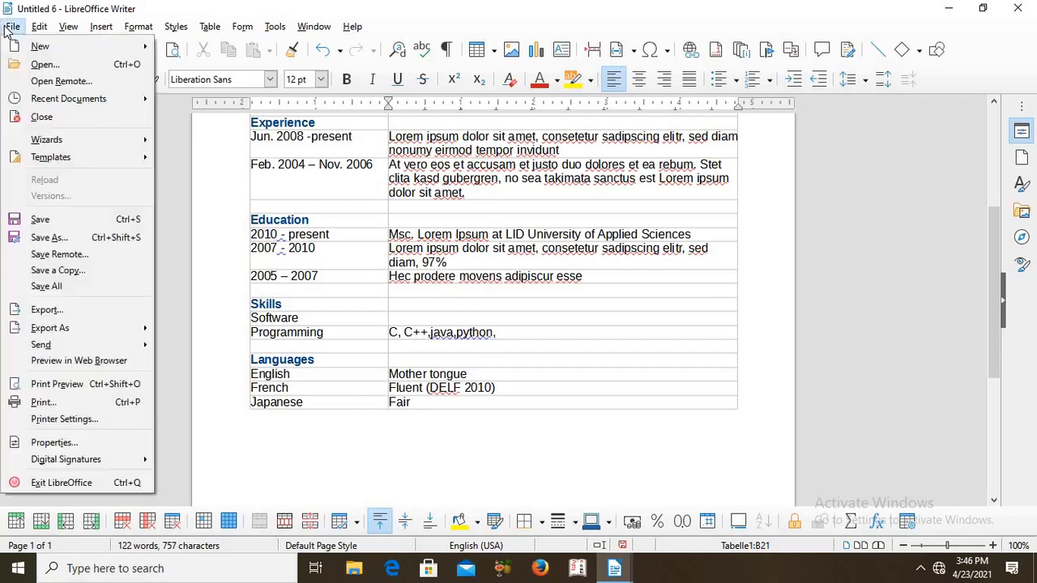
left_click(42, 117)
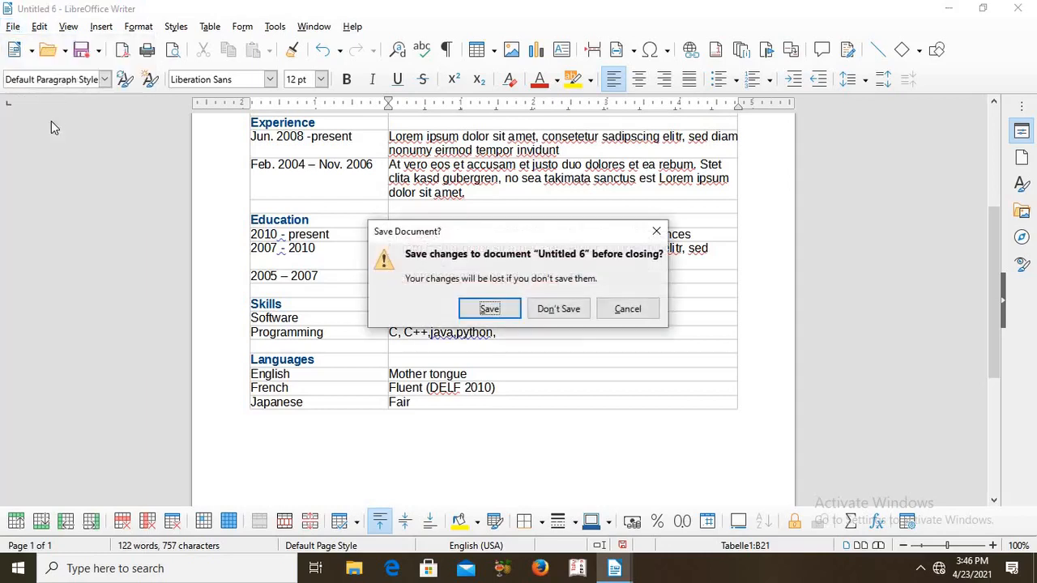
left_click(579, 315)
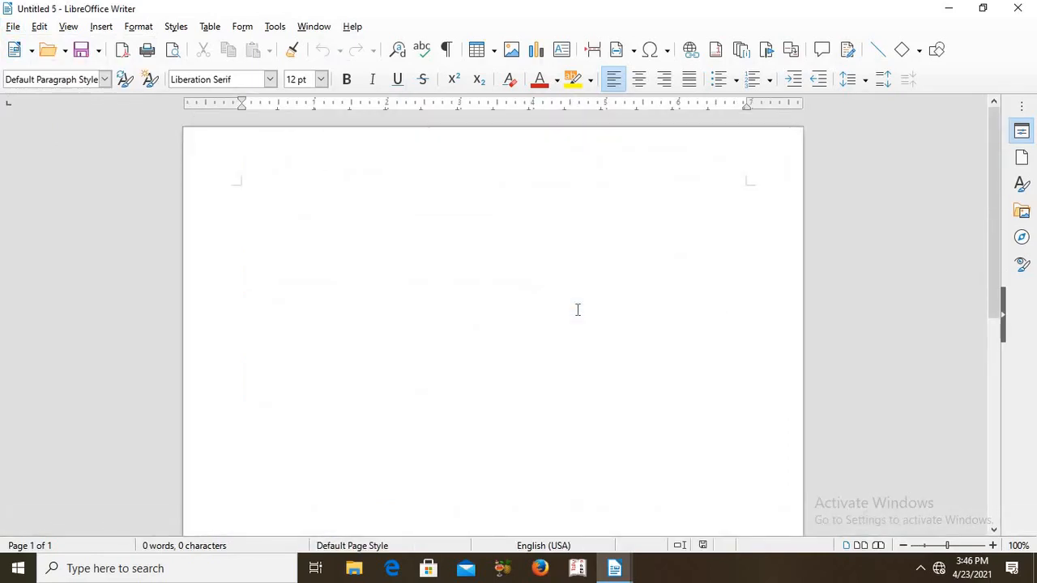
Create a new document from the "Businesscard with logo" template without updating its external links
left_click(13, 26)
key("Right")
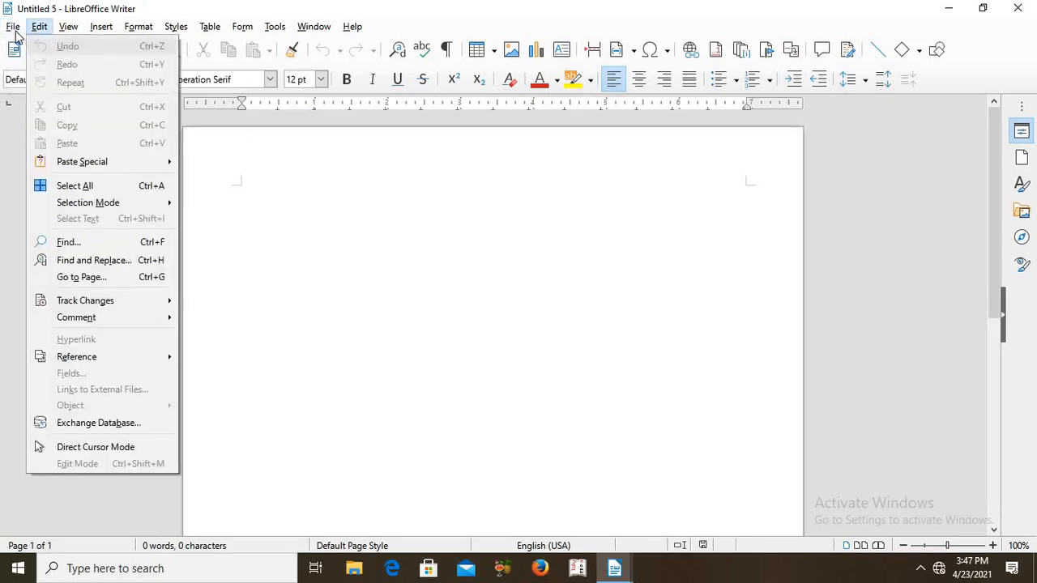
mouse_move(15, 32)
mouse_move(37, 46)
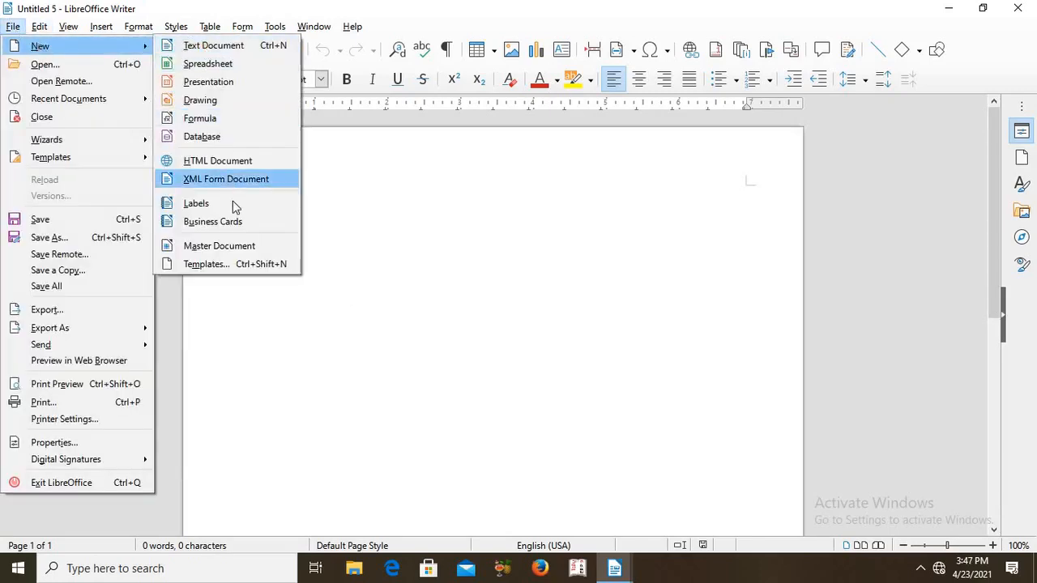
left_click(241, 264)
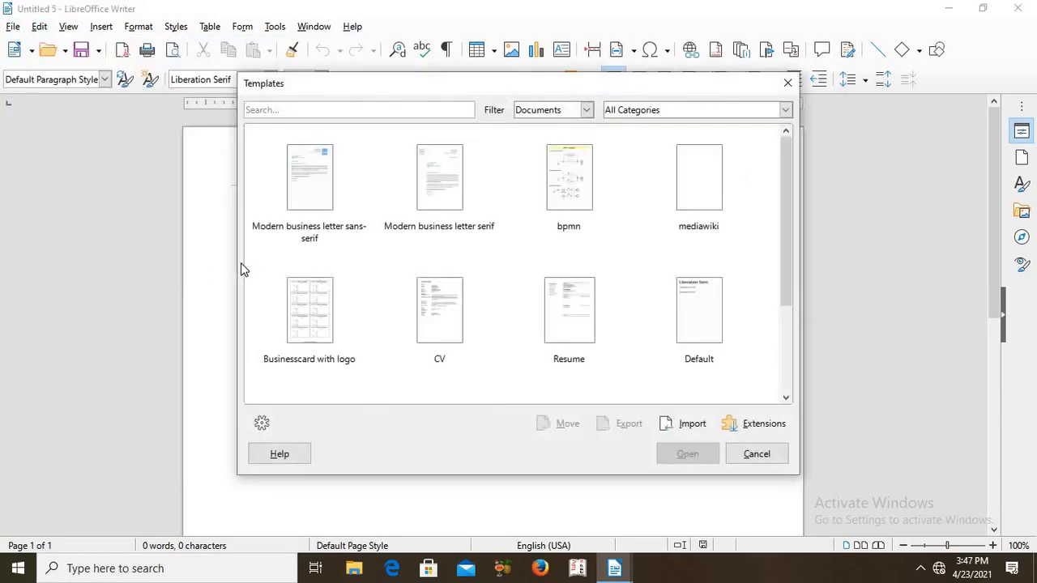
left_click(320, 307)
left_click(322, 309)
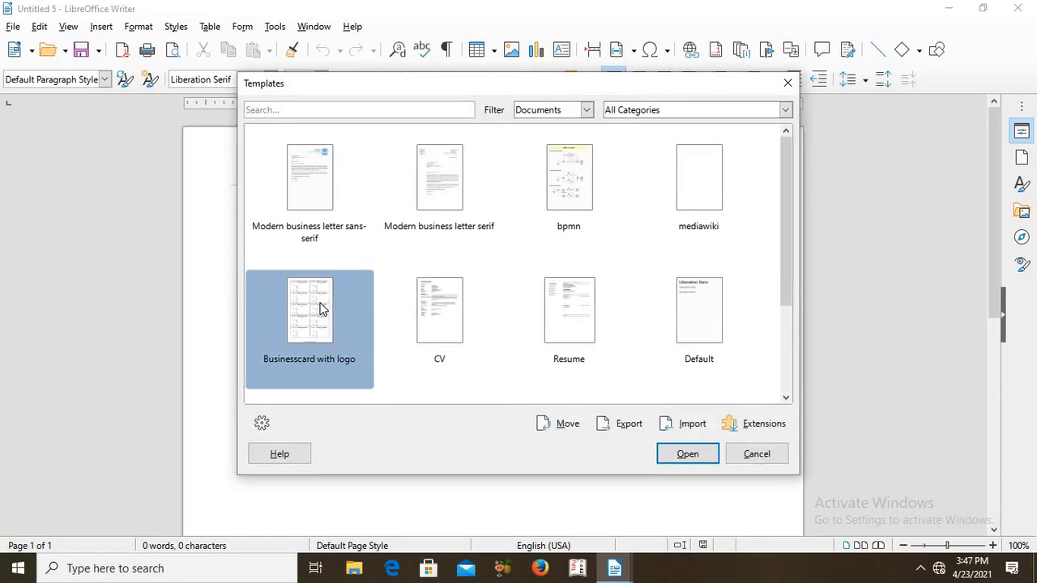
double_click(321, 309)
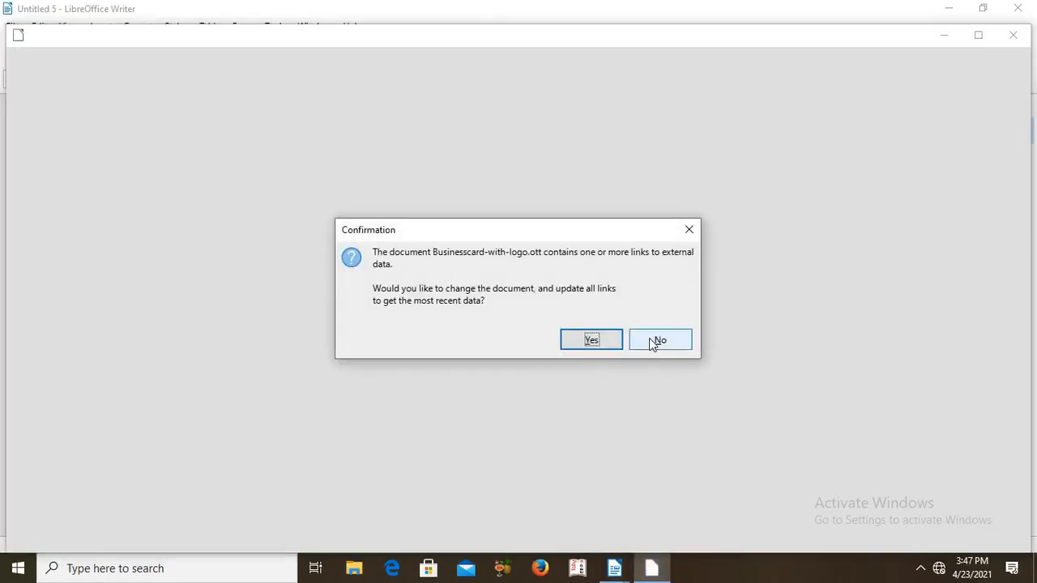
left_click(649, 338)
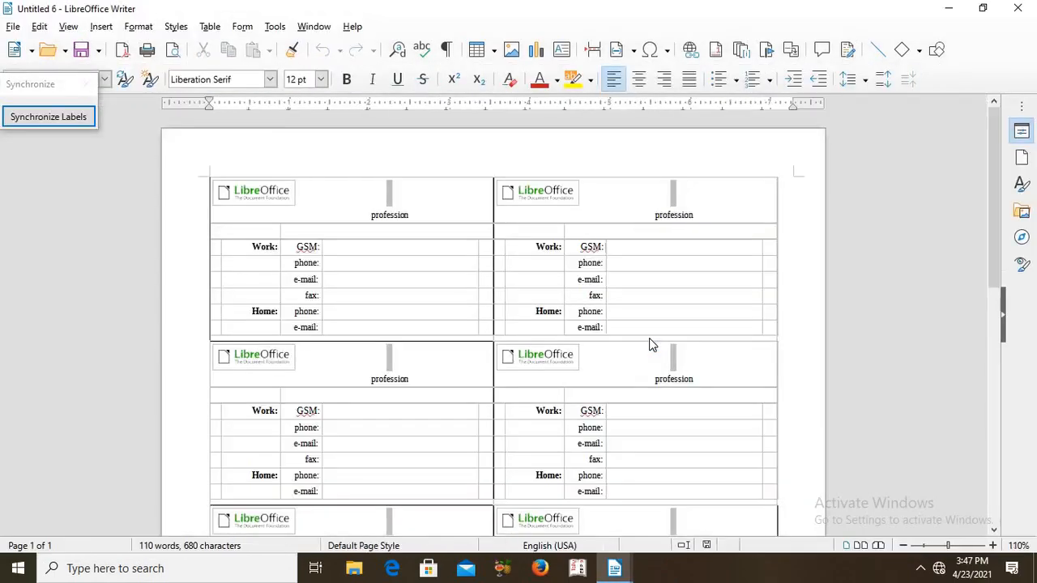
left_click(386, 215)
left_click(336, 261)
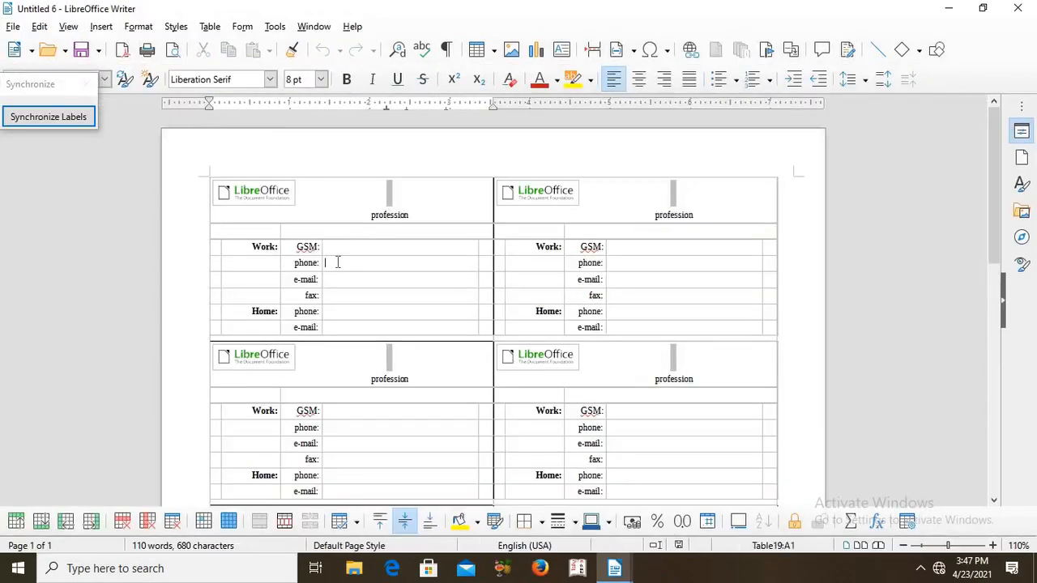
left_click(338, 280)
left_click(341, 299)
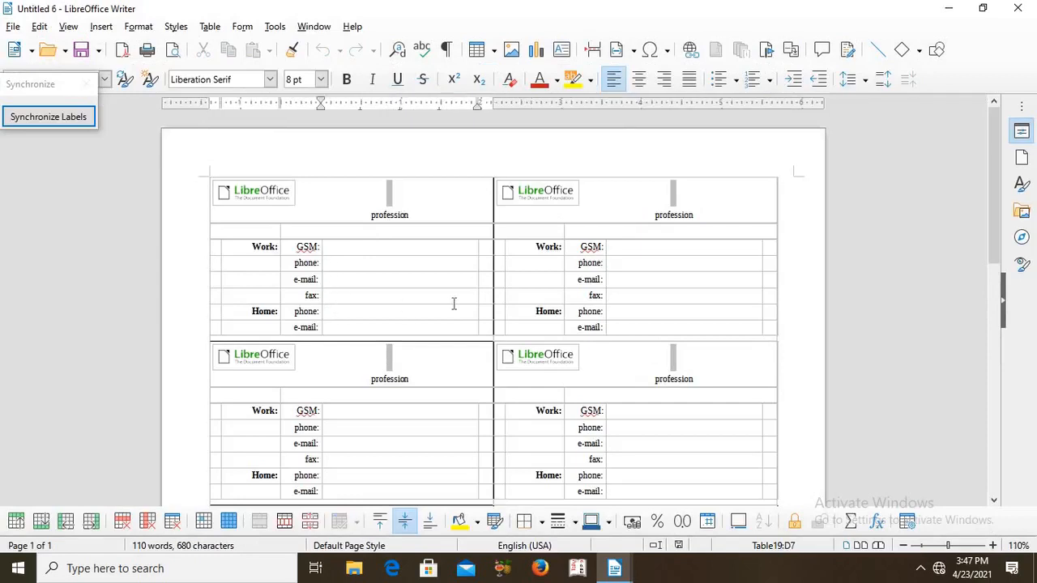
left_click(347, 328)
left_click(225, 195)
Enter "IT HUNT" in capitals as the name heading above the profession on the first business card
left_click(391, 196)
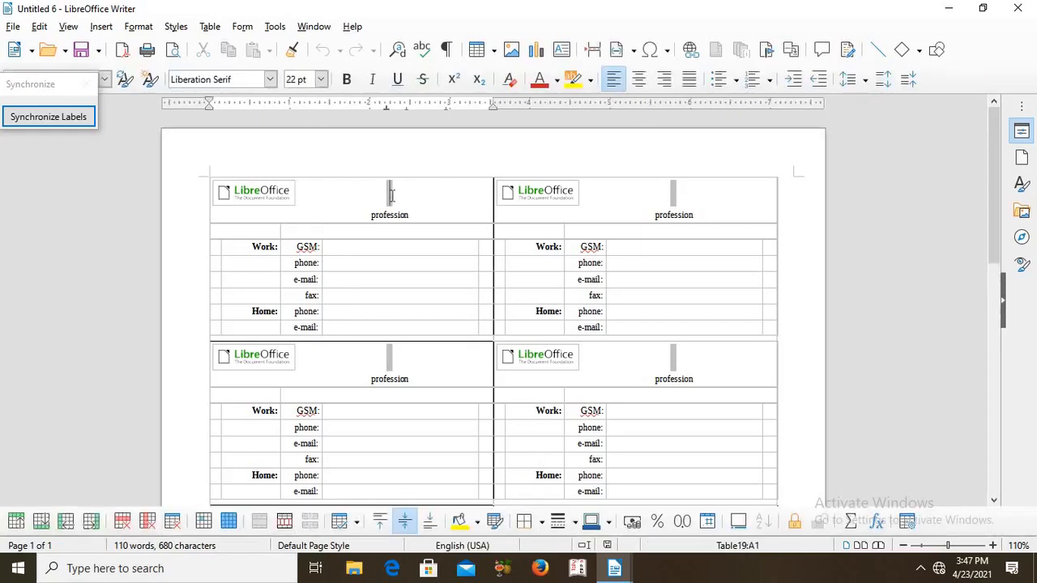
type("it h")
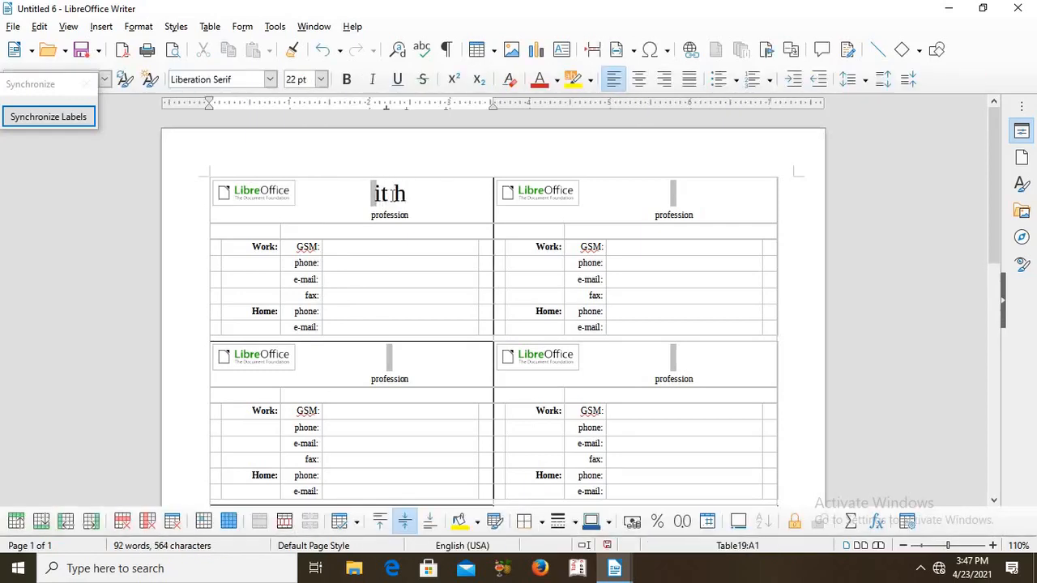
key("BackSpace")
key("BackSpace")
key("BackSpace")
key("BackSpace")
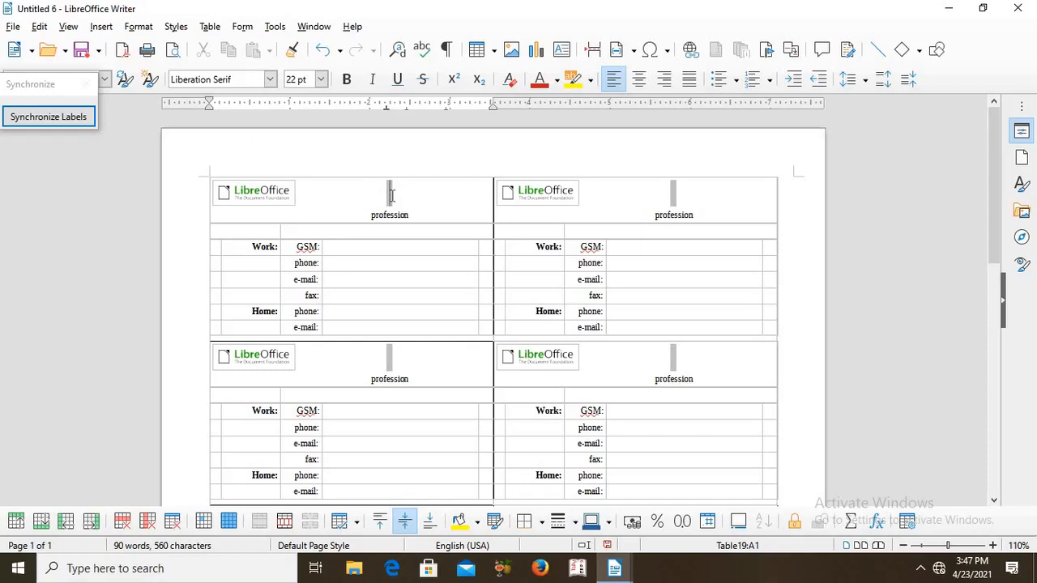
type("IT H")
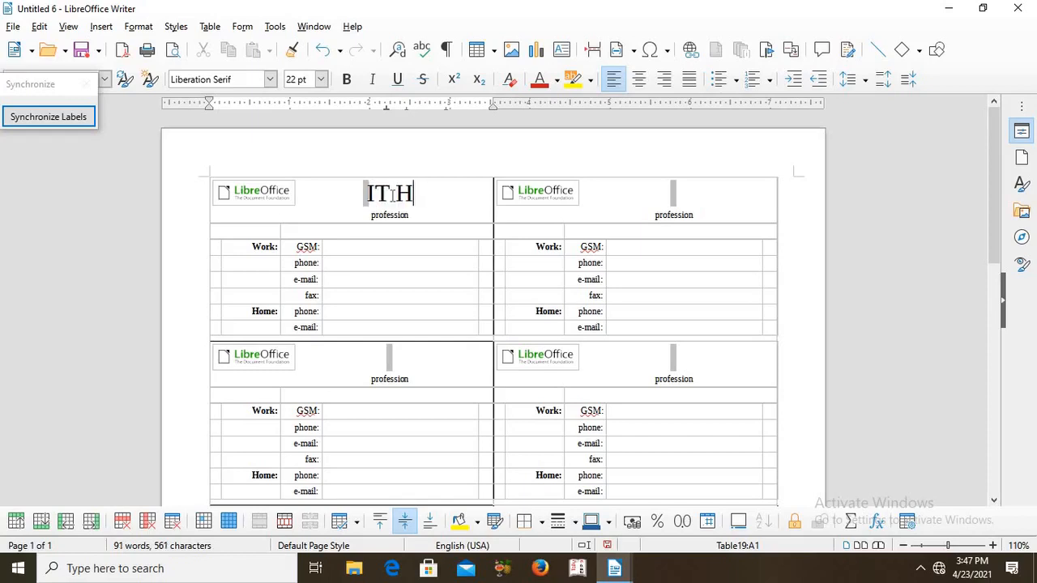
type("UNT")
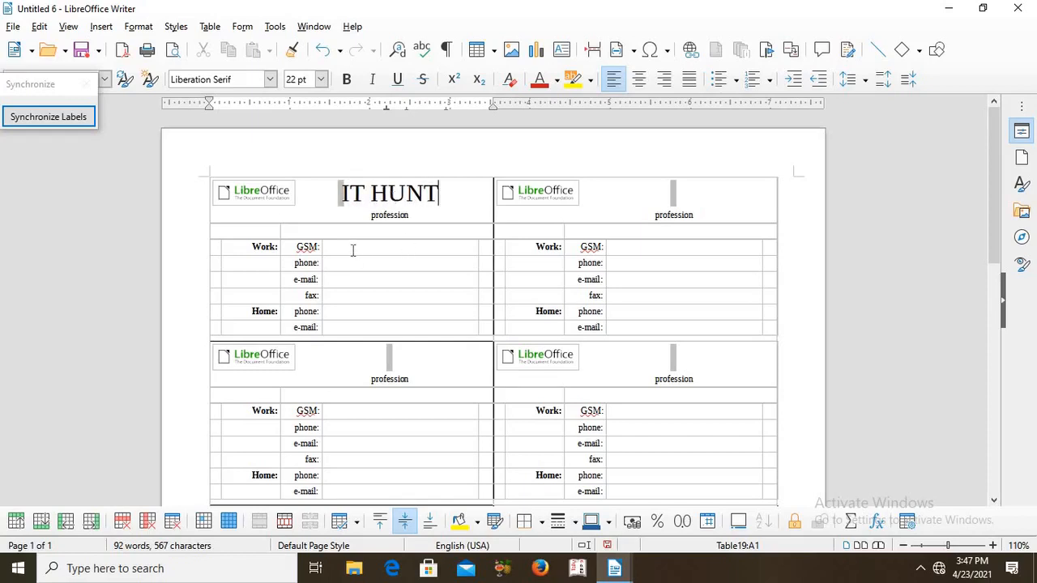
Fill in the work phone number, e-mail and fax number on the first business card
left_click(329, 261)
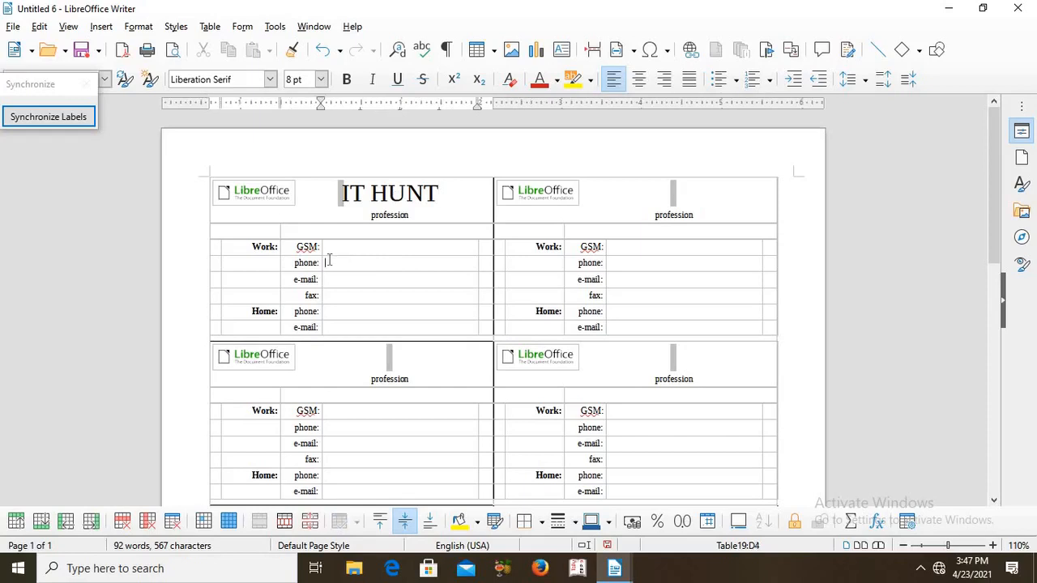
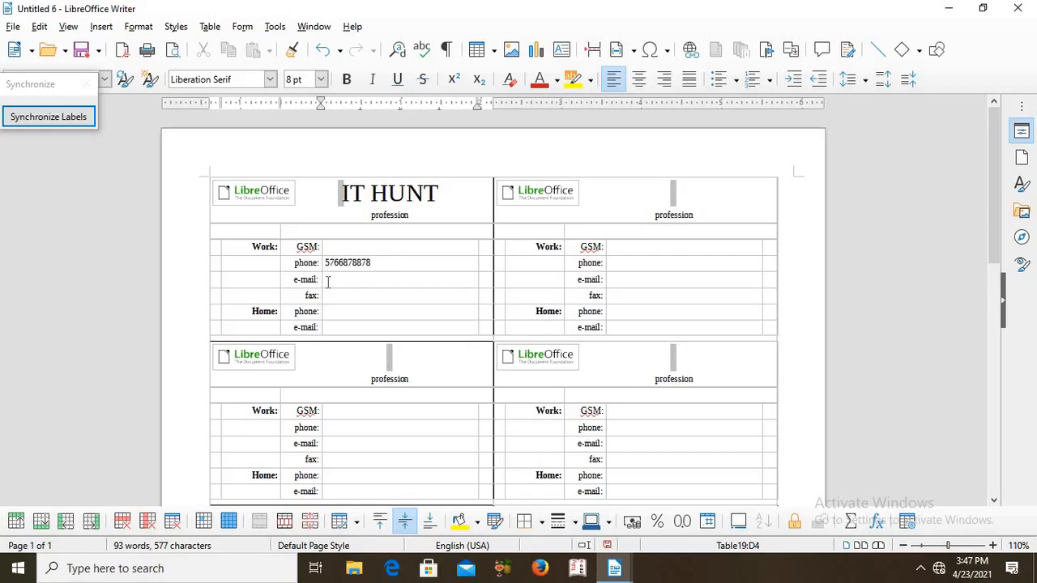
type("TYTTEYT")
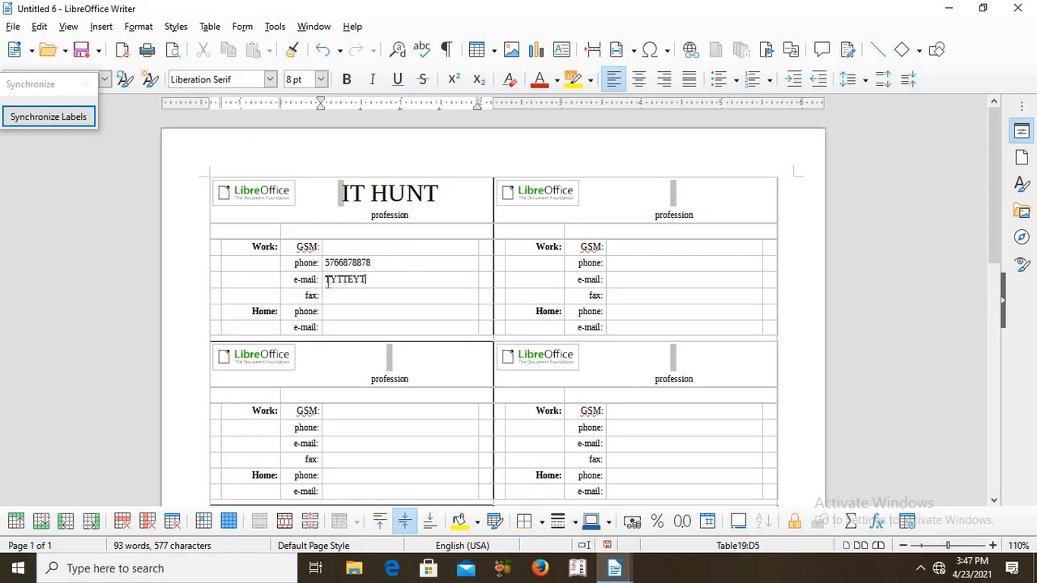
left_click(329, 296)
type("34554")
Fill in the home phone number and home e-mail address on the first business card
key("F7")
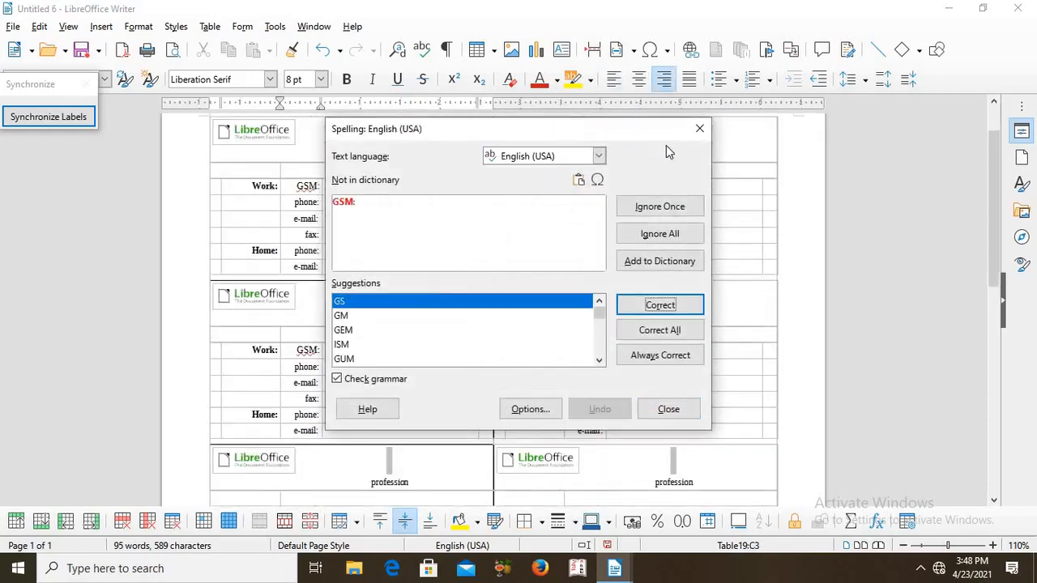
left_click(700, 130)
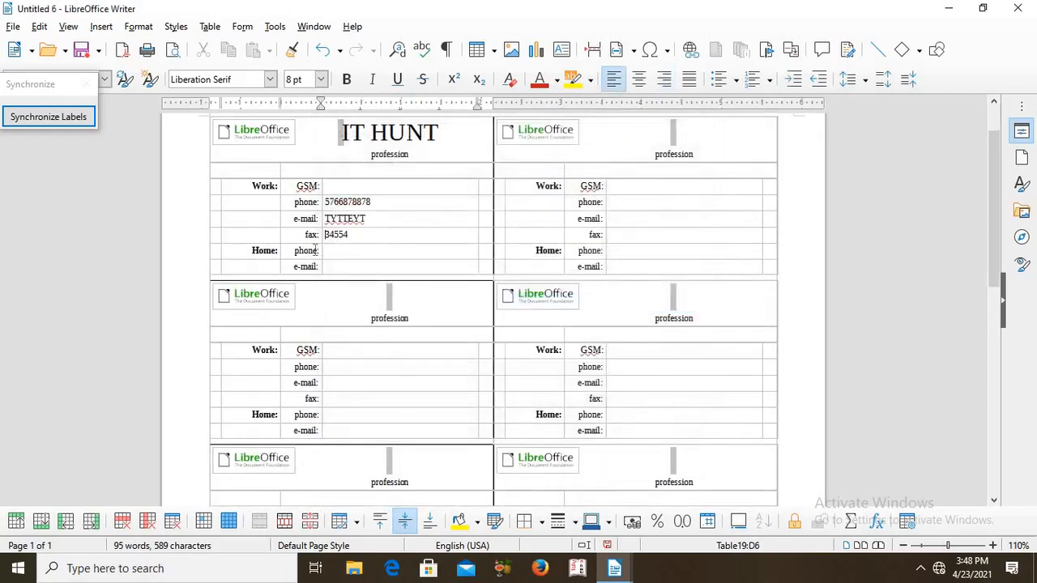
left_click(330, 251)
type("323424334")
left_click(337, 266)
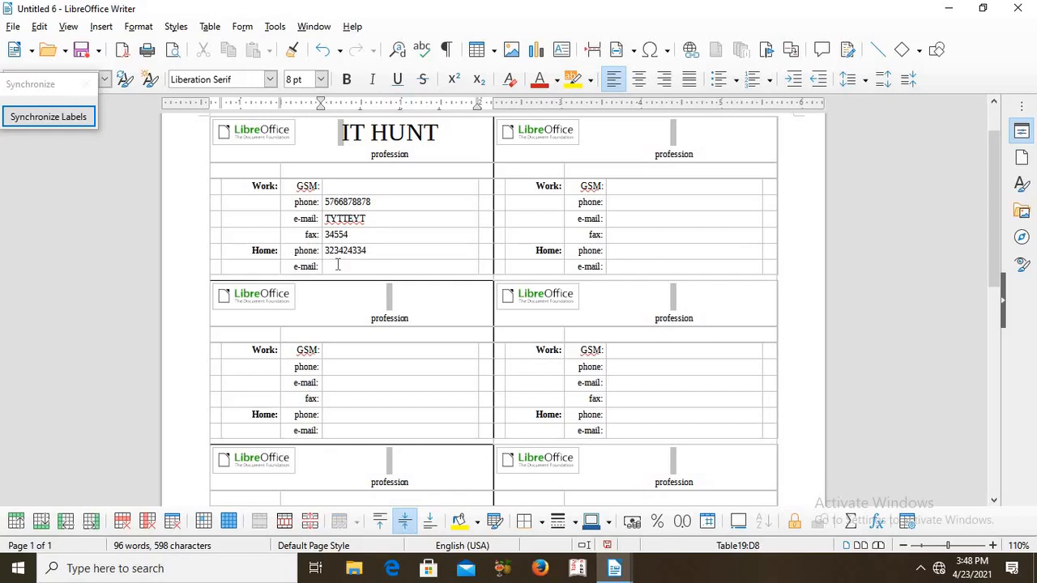
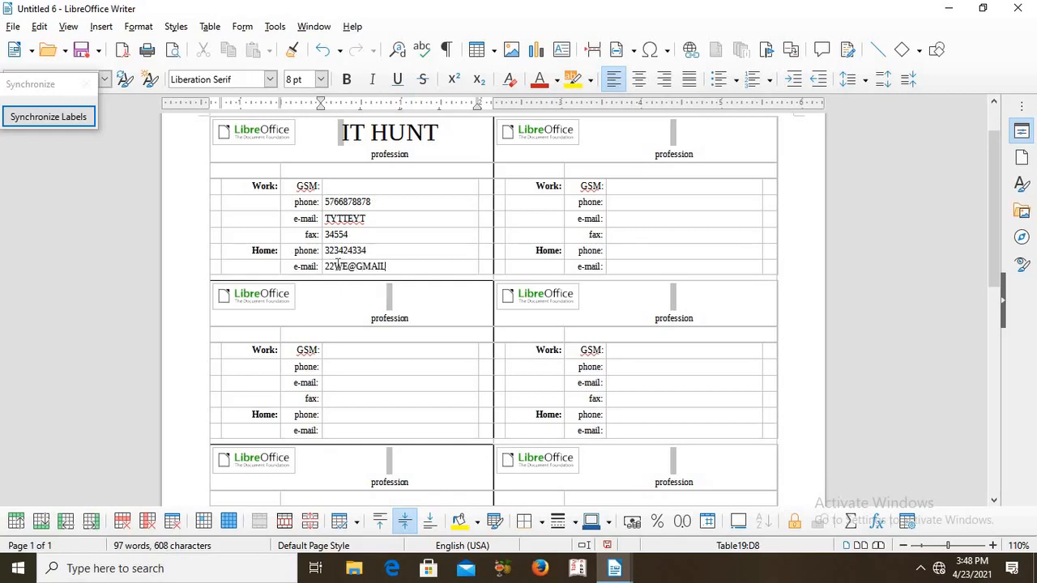
Synchronize the labels so every business card on the page repeats the first card's details
left_click(623, 396)
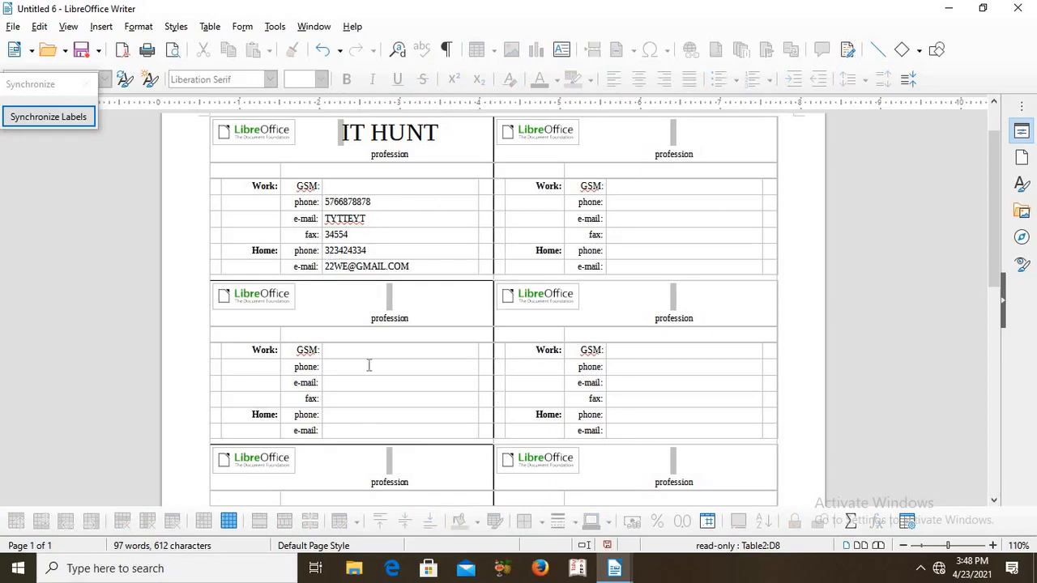
left_click_drag(1001, 270, 990, 176)
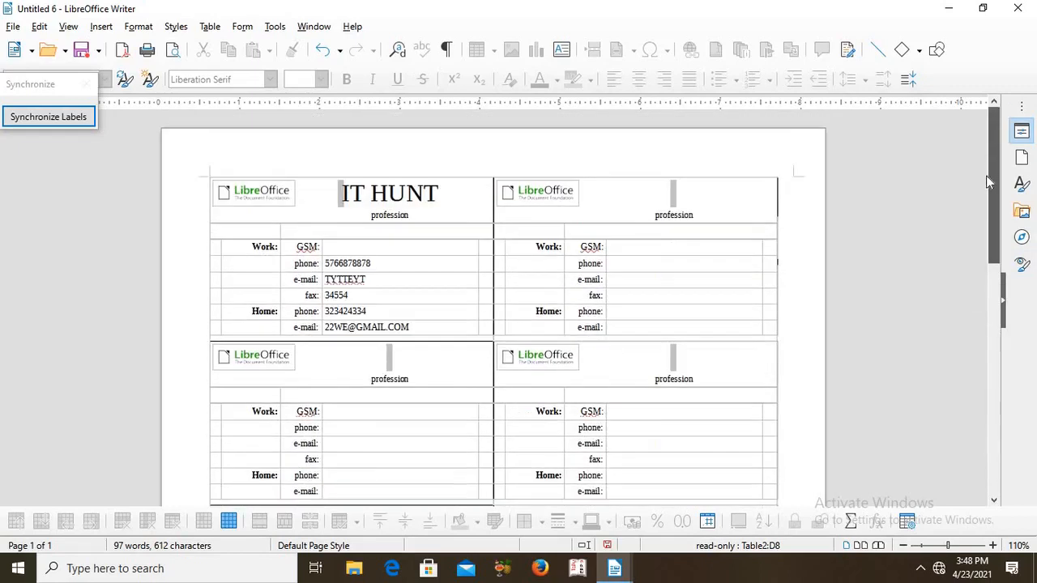
left_click(60, 122)
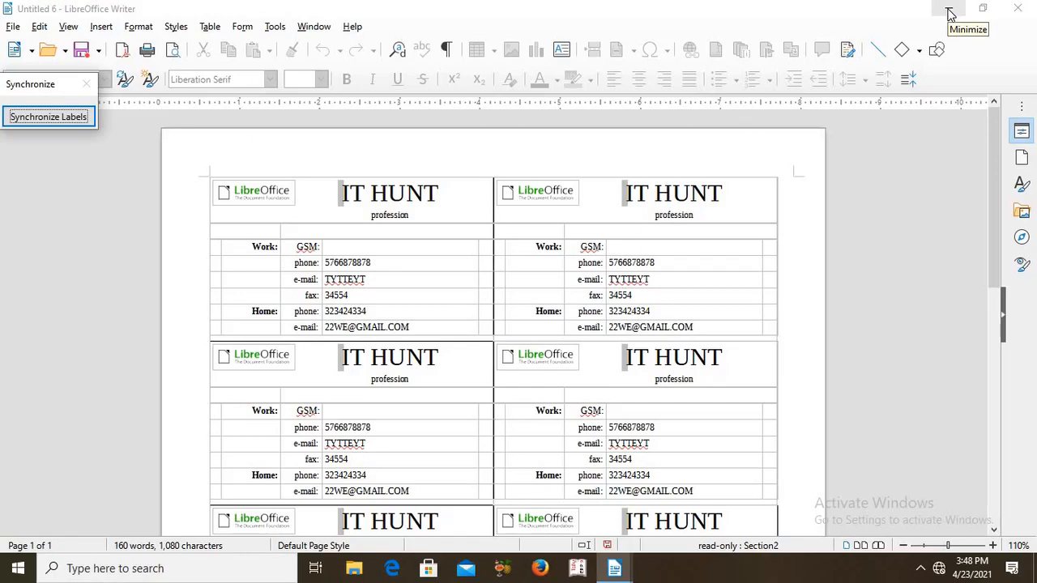
left_click(471, 146)
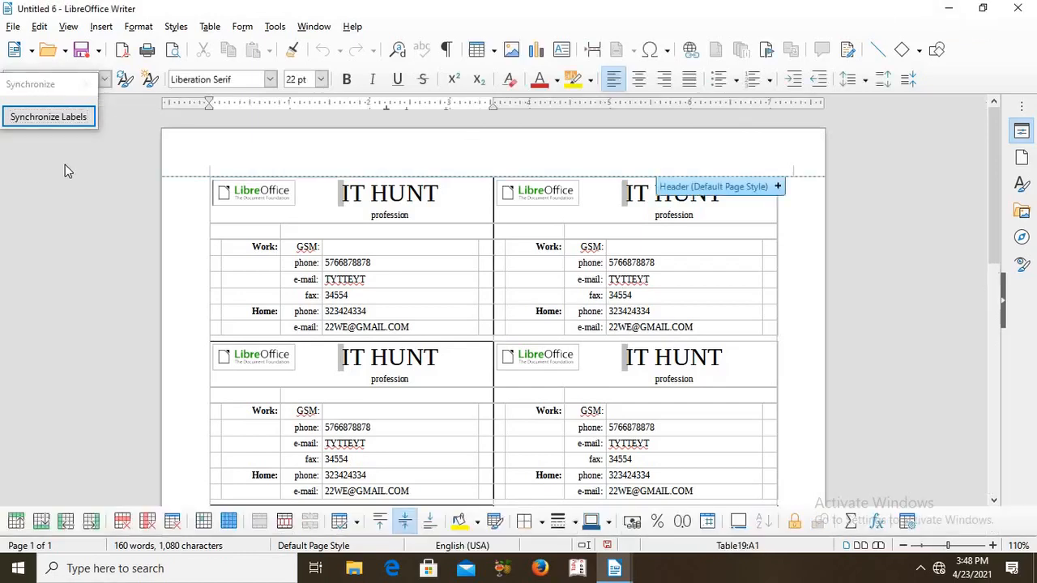
Close the business card document without saving its changes
left_click(13, 27)
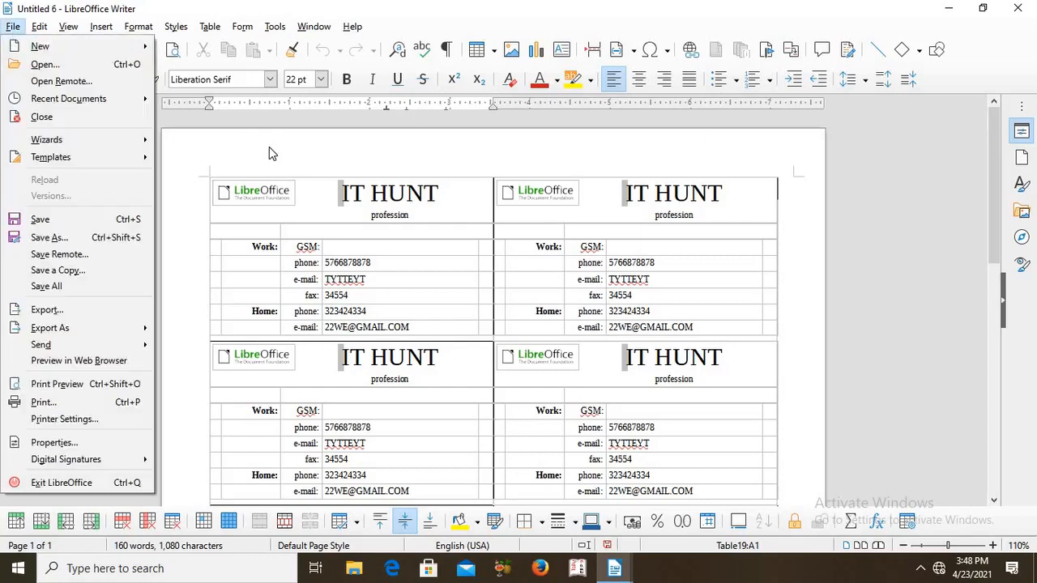
left_click(10, 31)
left_click(11, 31)
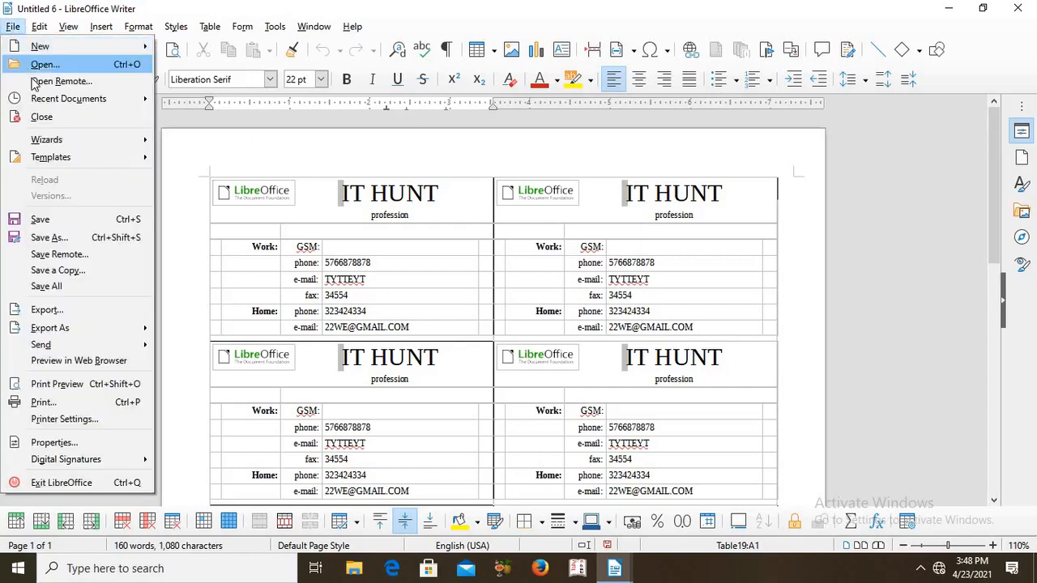
mouse_move(38, 97)
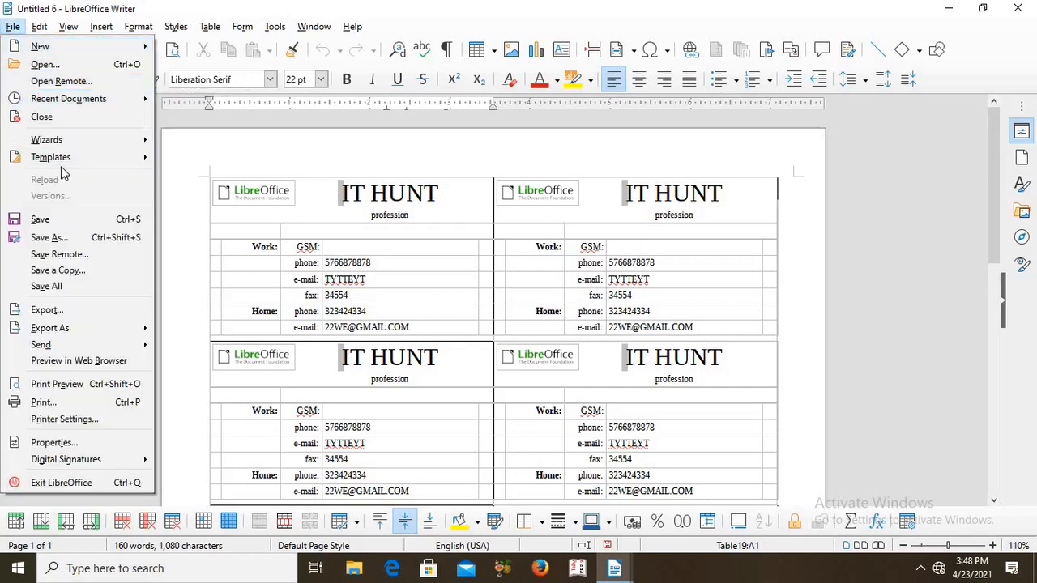
left_click(42, 118)
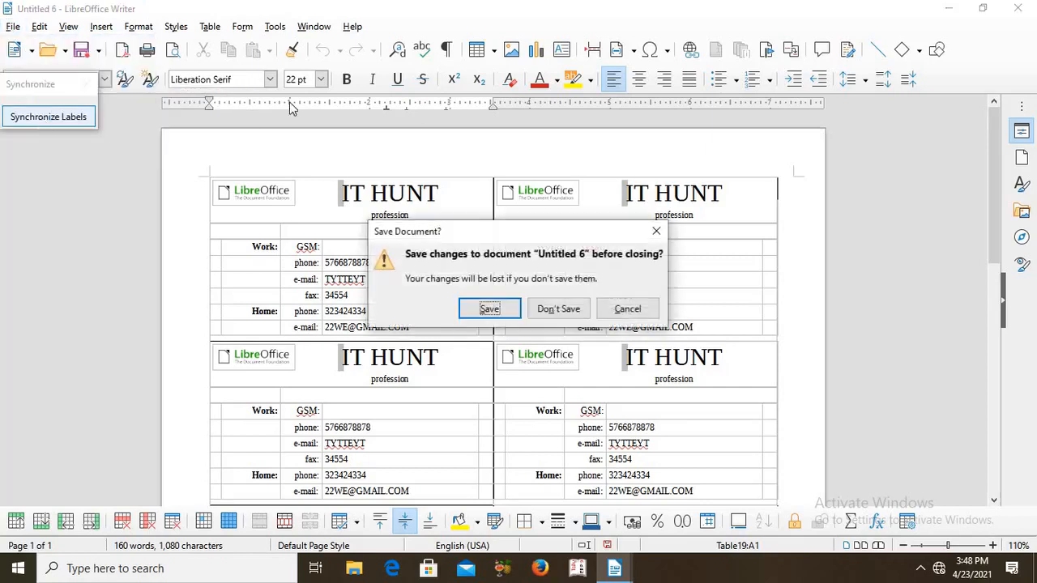
left_click(559, 309)
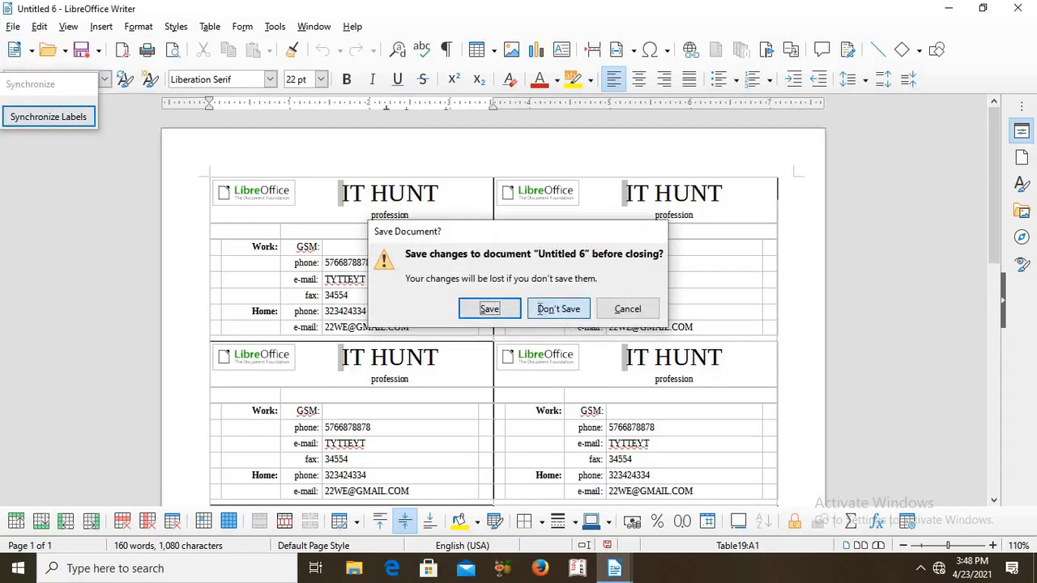
Write a one-line sentence in capitals in the blank document: a person's first name followed by "IS A GOOD GIRL."
left_click(13, 26)
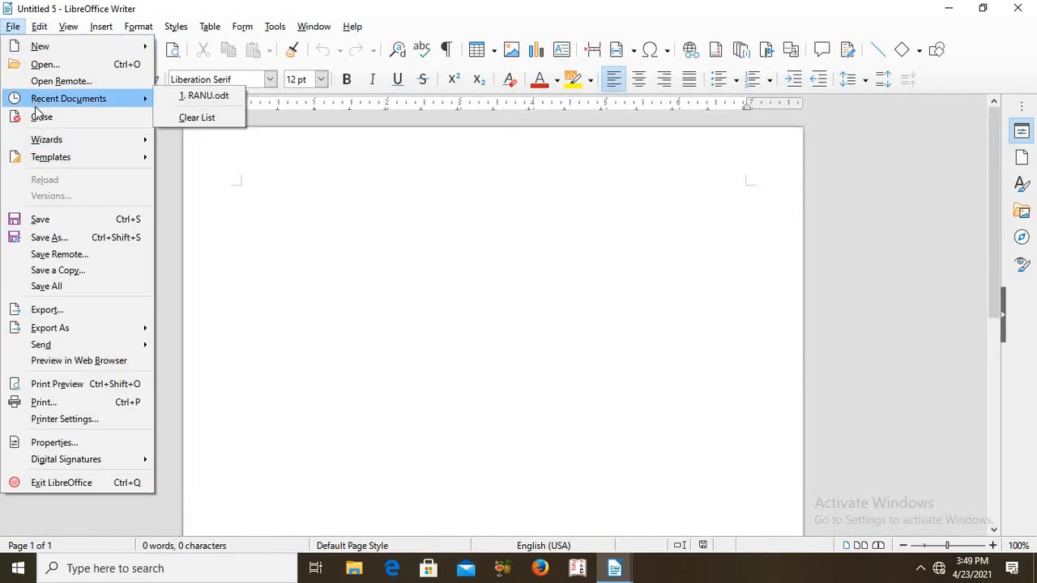
left_click(234, 163)
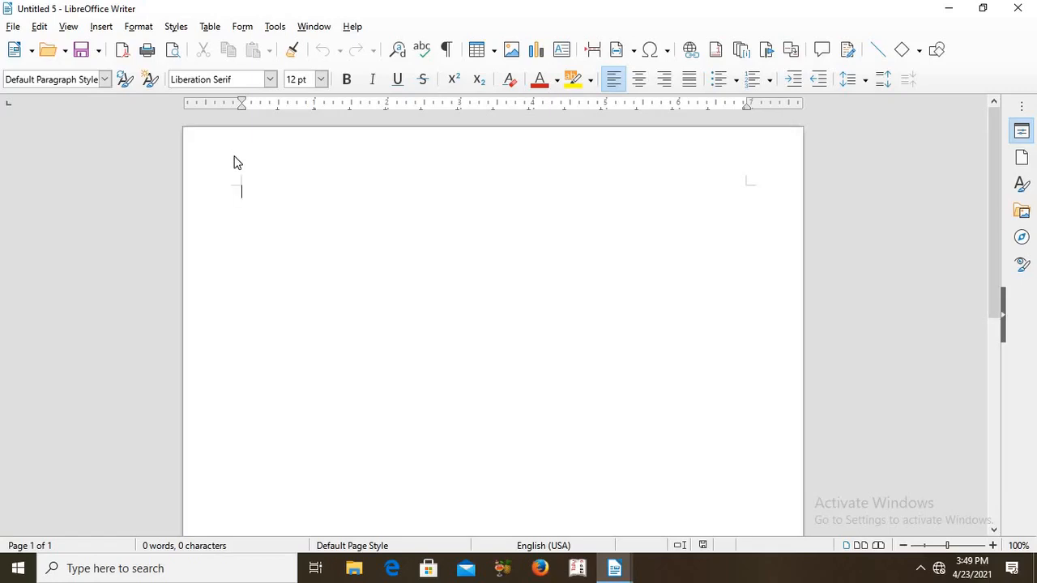
type("KOMAL 1S A")
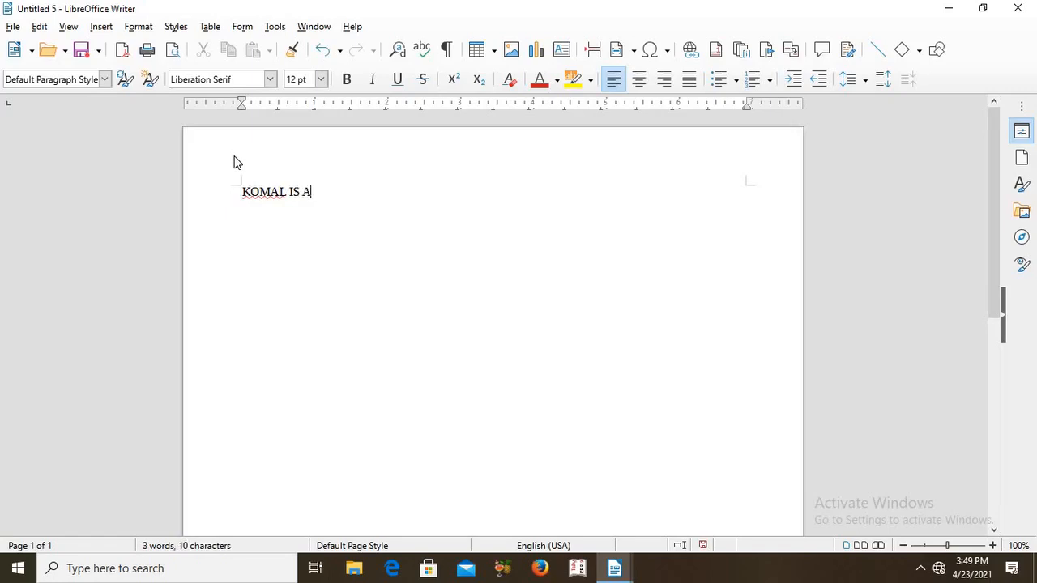
type(" GOOD GIRL.")
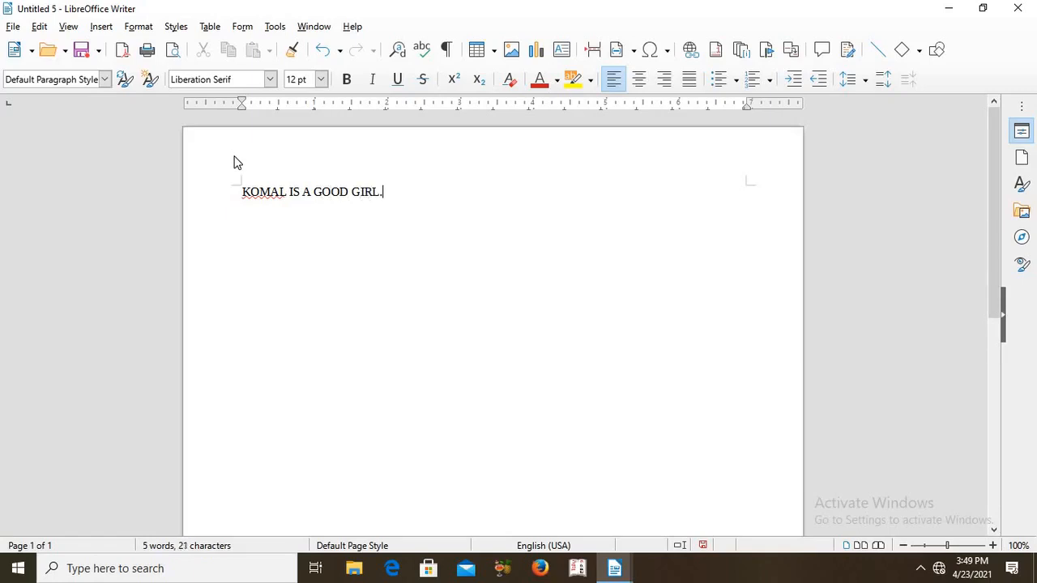
Try font sizes of 6, 7 and 9 pt on the whole sentence and set it to 20 pt
left_click_drag(409, 238, 240, 187)
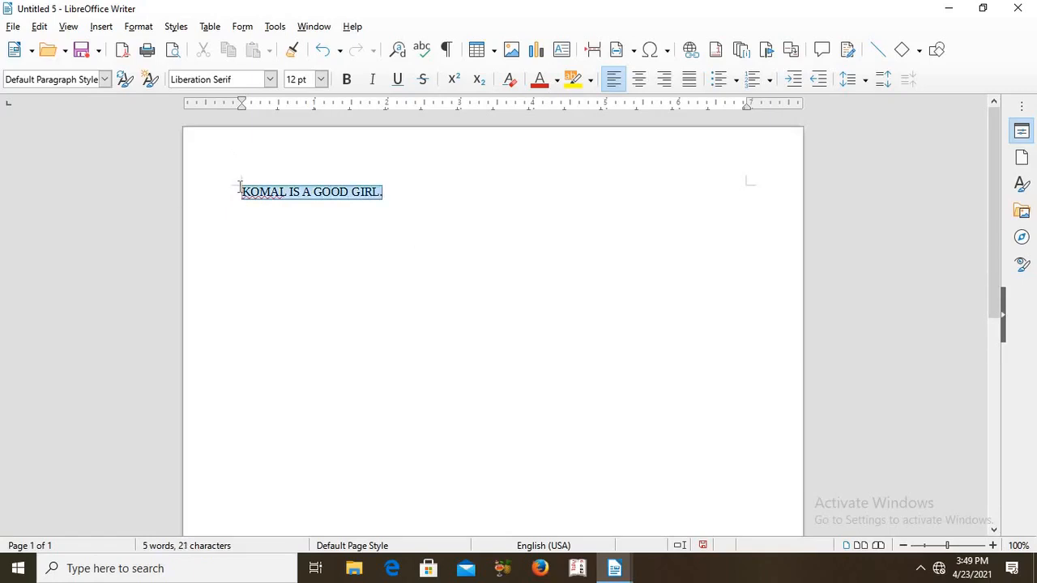
left_click(322, 78)
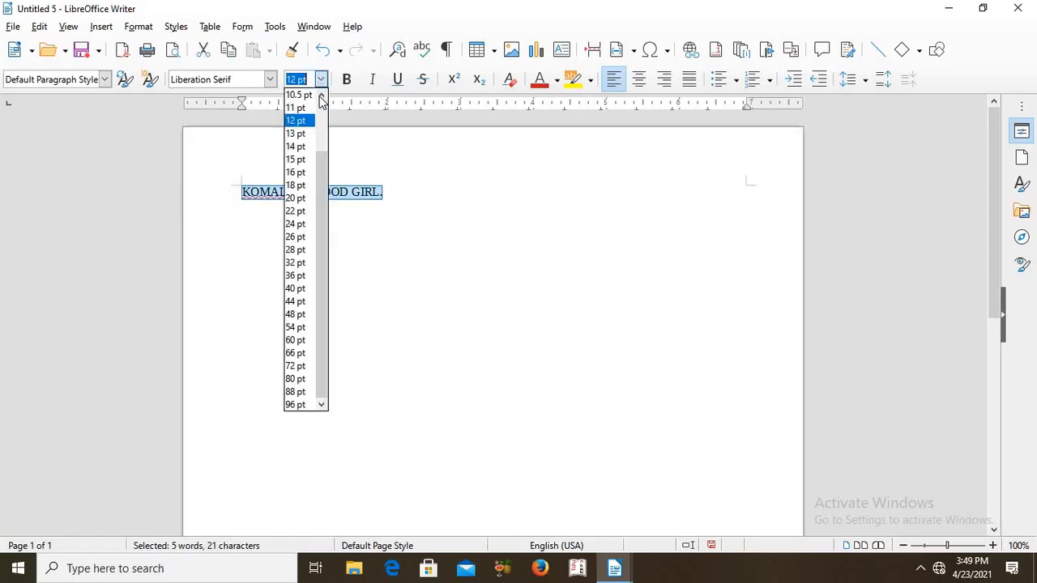
scroll(317, 105, "up", 2)
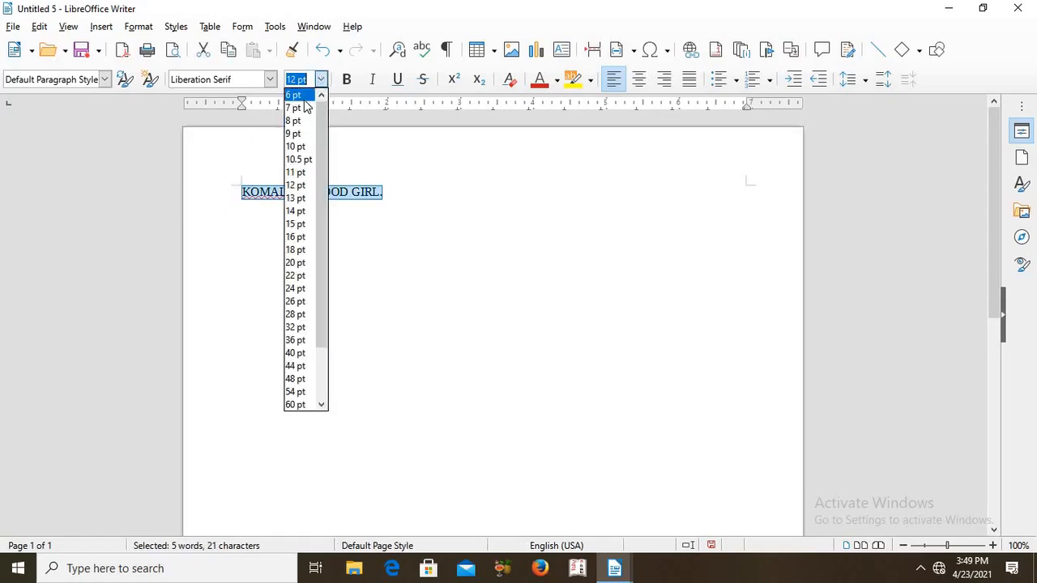
left_click(306, 96)
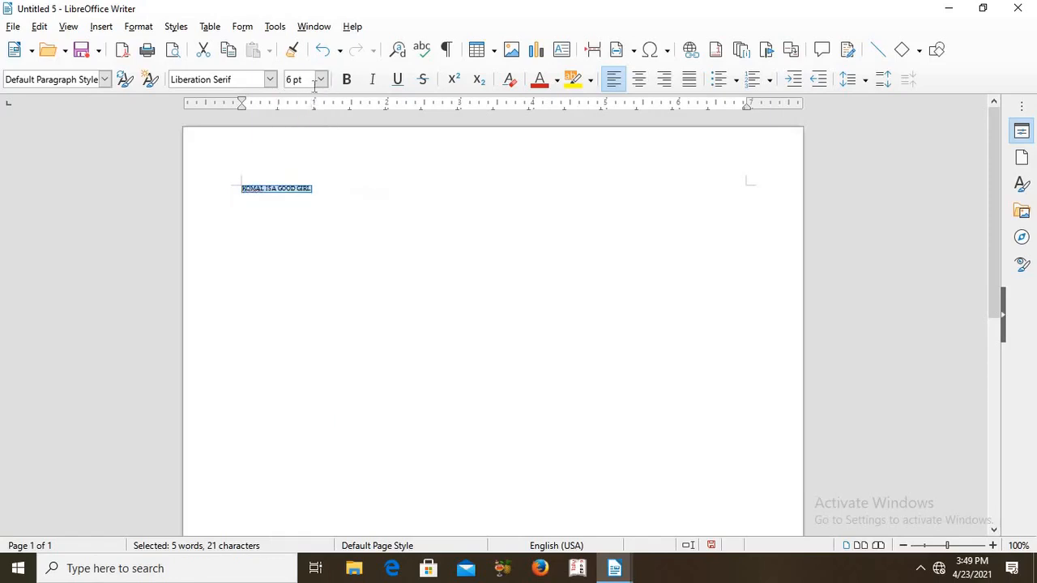
left_click(320, 78)
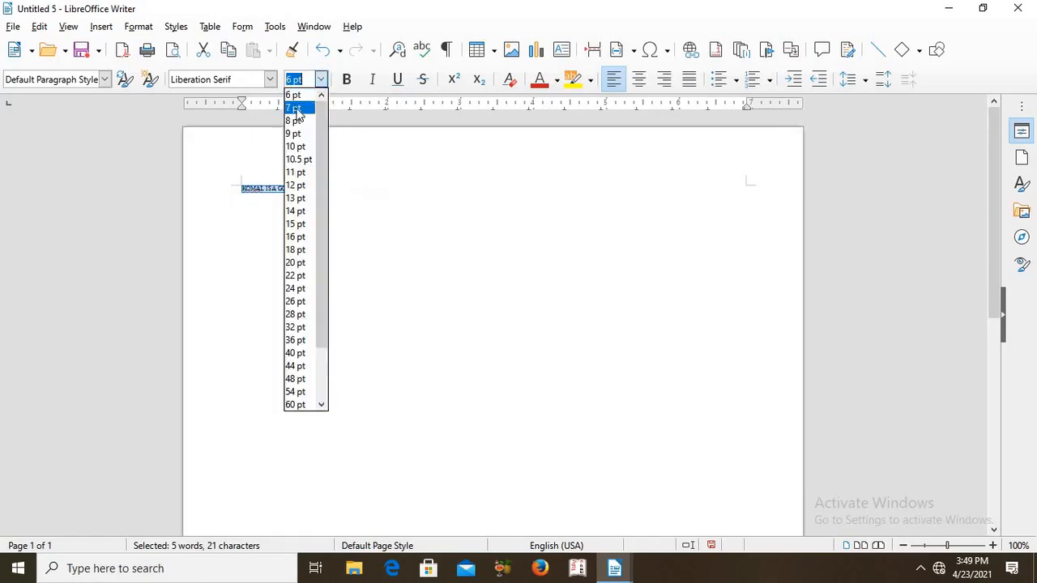
left_click(298, 109)
left_click(322, 81)
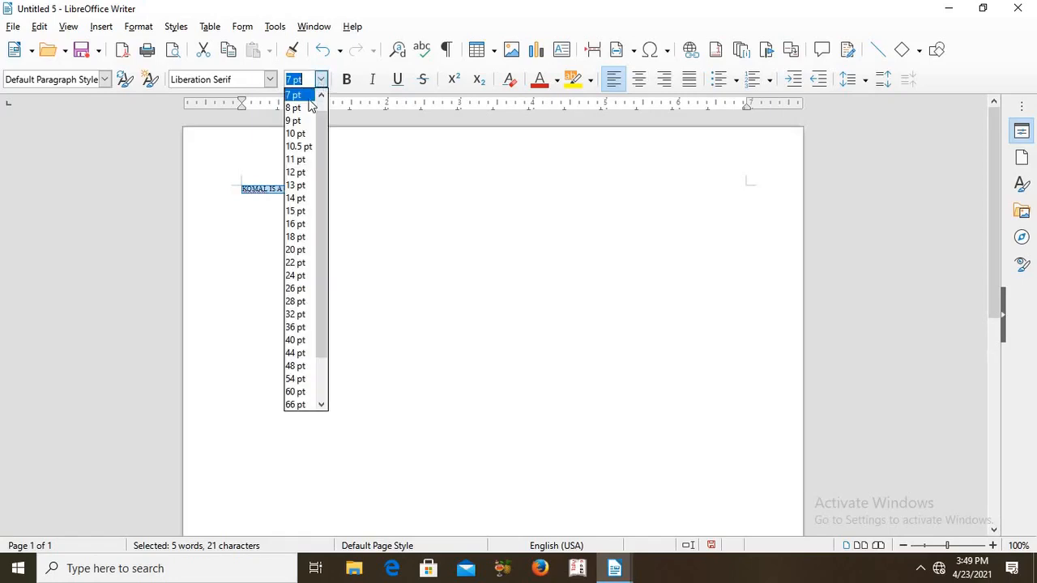
left_click(296, 123)
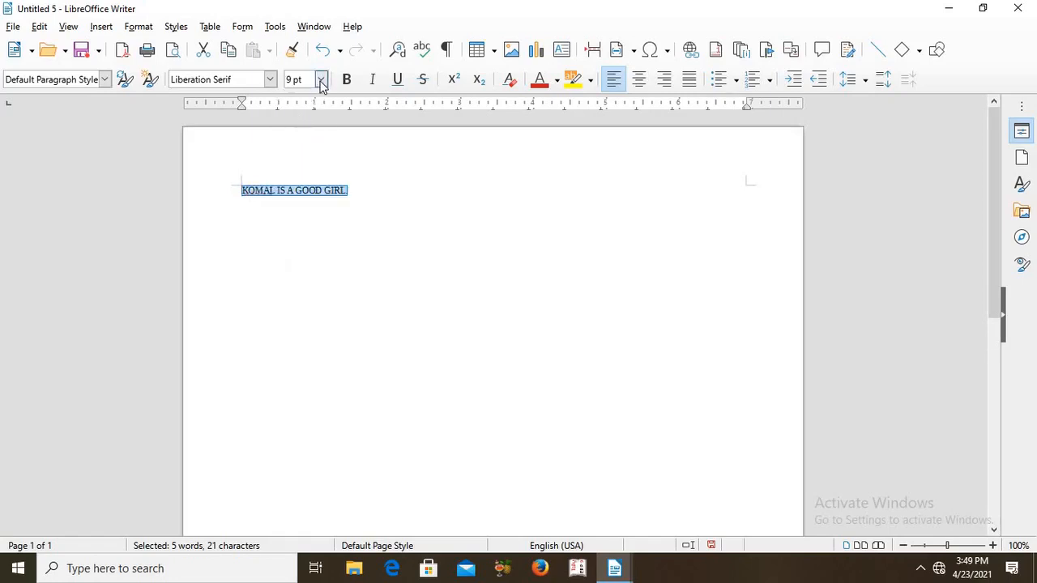
left_click(321, 79)
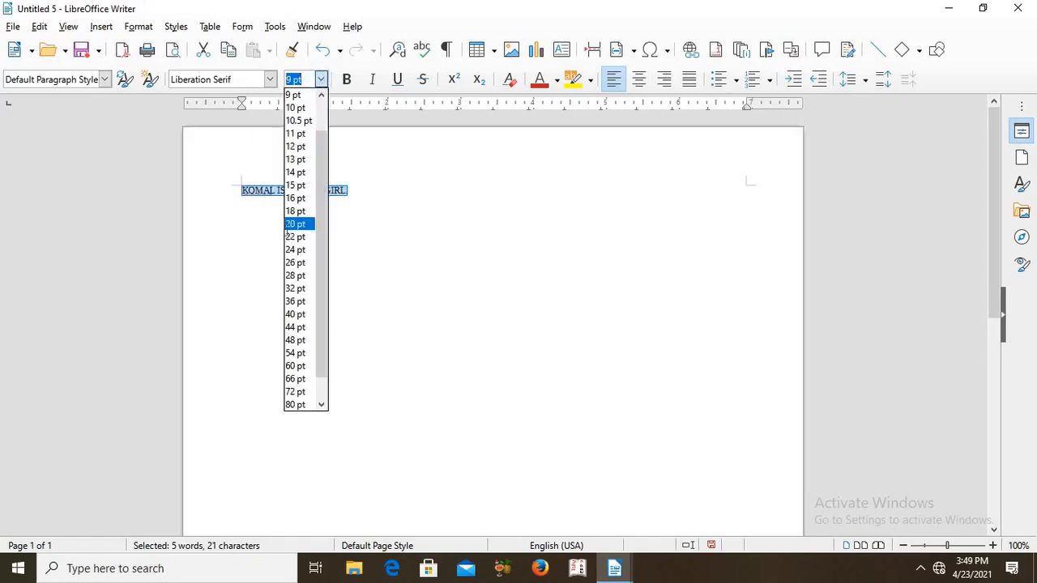
left_click(290, 225)
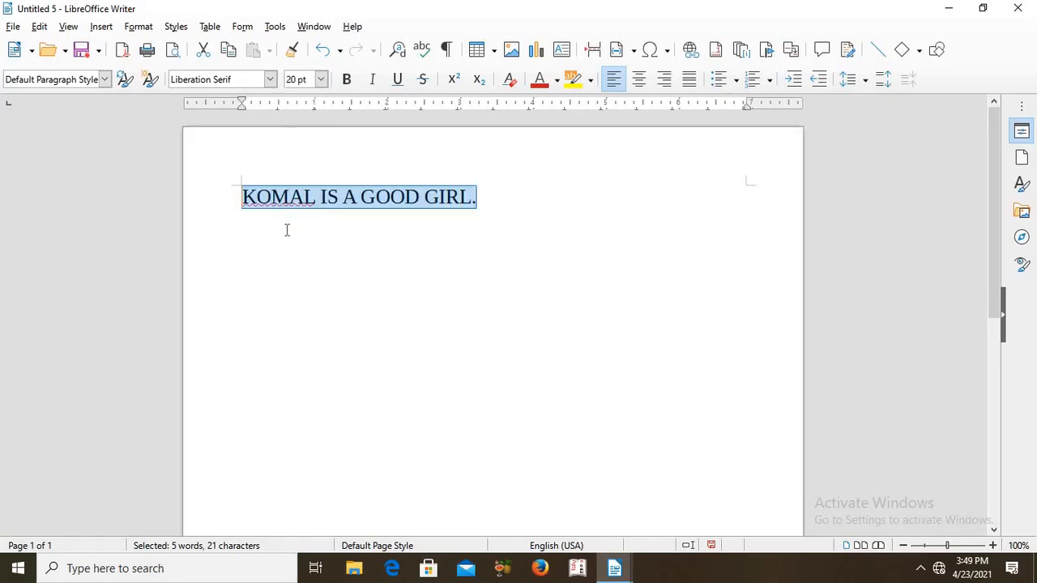
Make the 20 pt sentence bold, italic and underlined
left_click(346, 79)
left_click(365, 80)
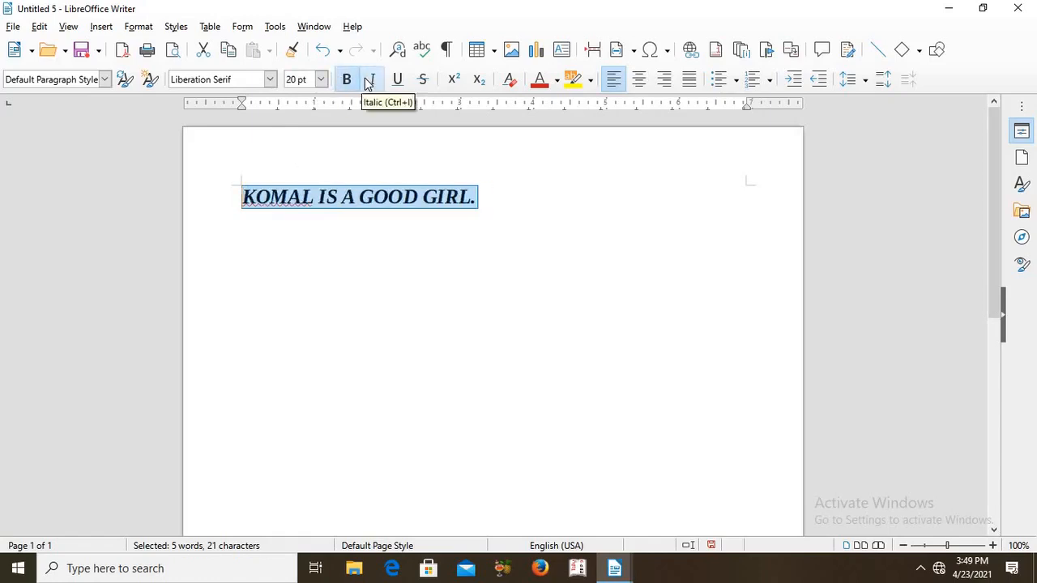
left_click(397, 81)
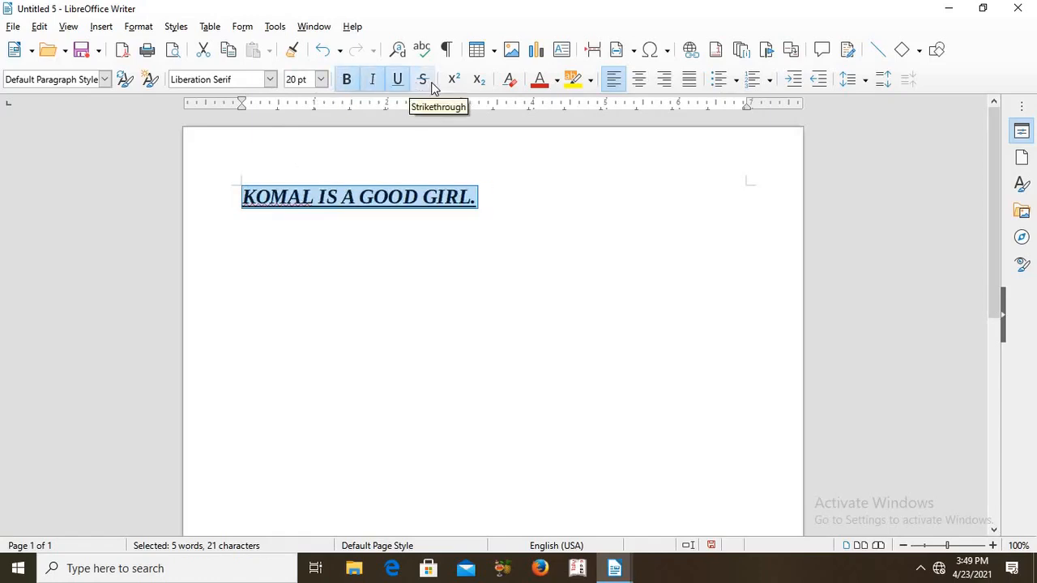
left_click(425, 82)
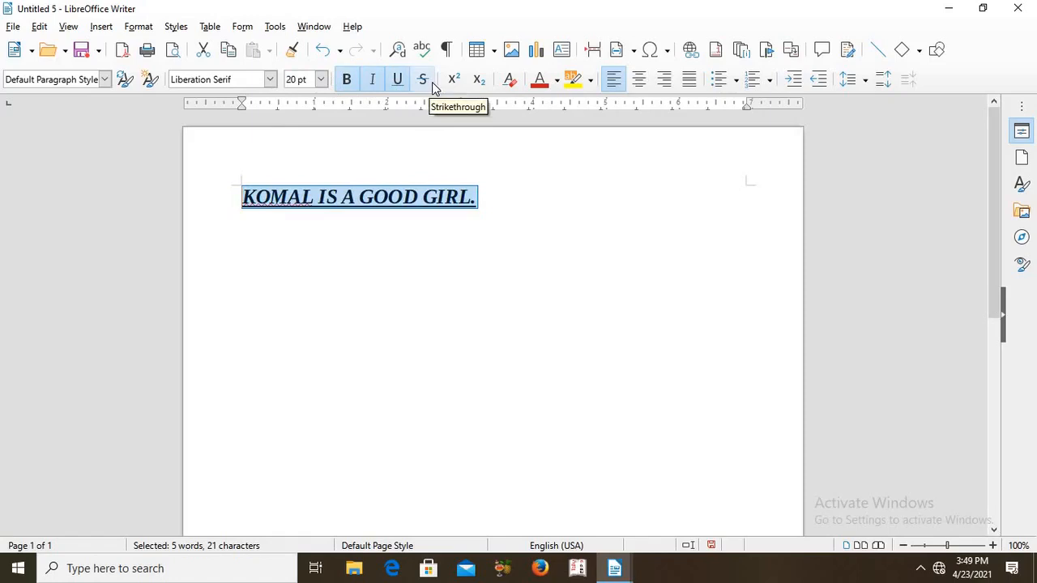
Change the sentence's font color to the standard Red and deselect the text
left_click(557, 81)
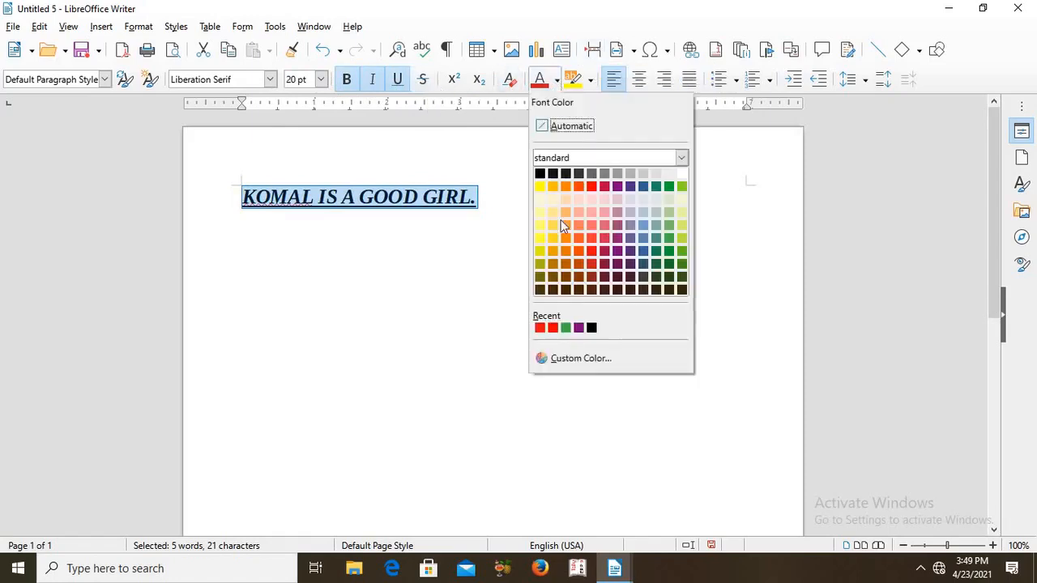
left_click(591, 187)
left_click(500, 214)
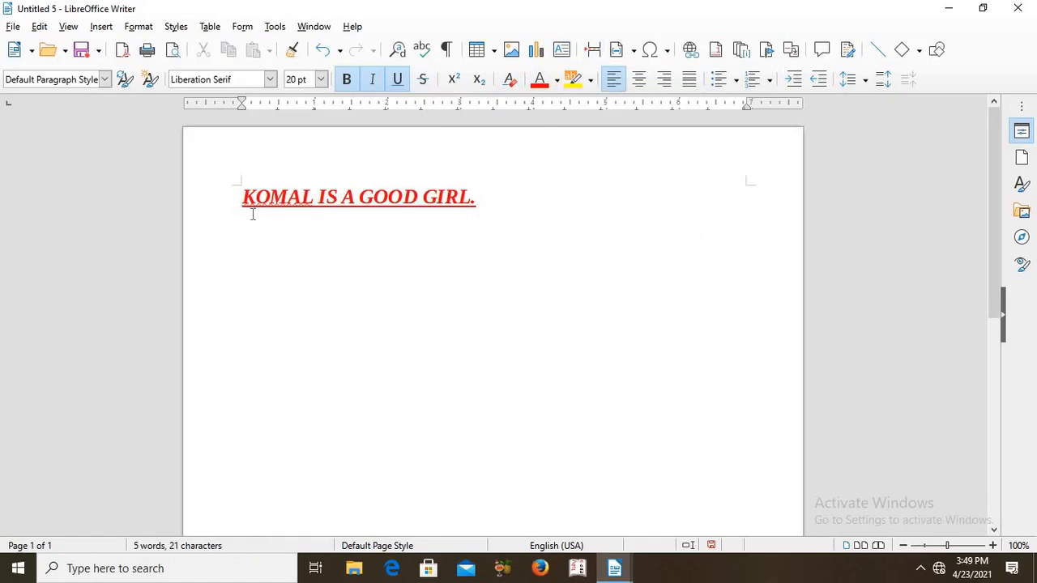
Save the document in the Documents folder as an ODF Text Document, using the first name from its sentence as the file name
left_click(12, 27)
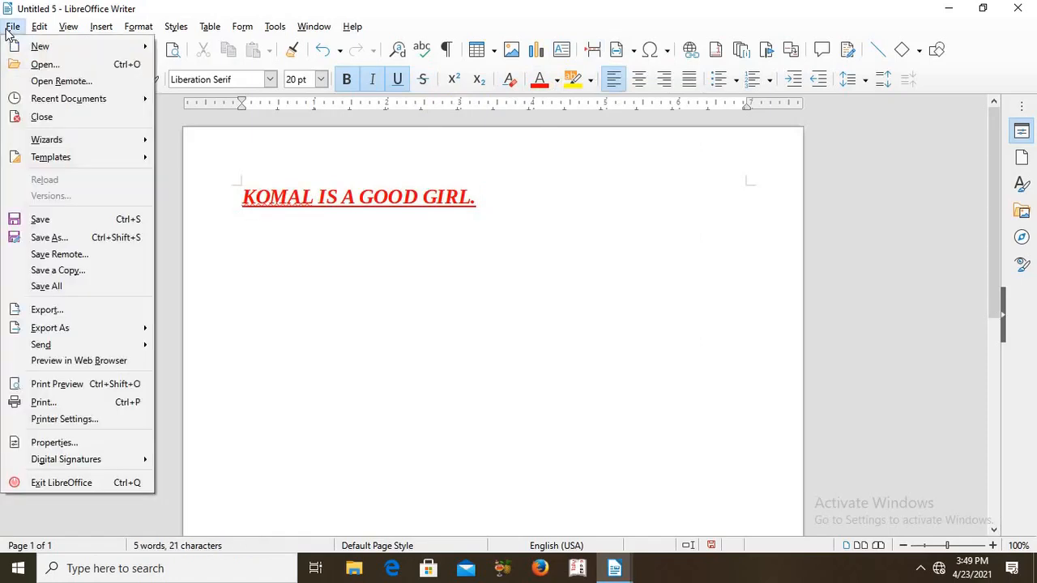
left_click(50, 221)
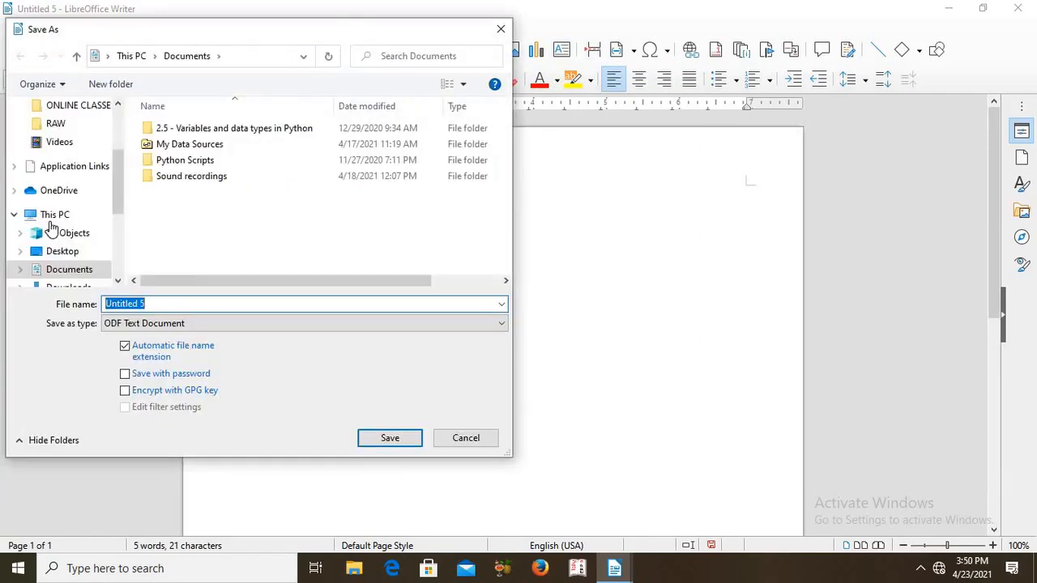
key("BackSpace")
type("KO")
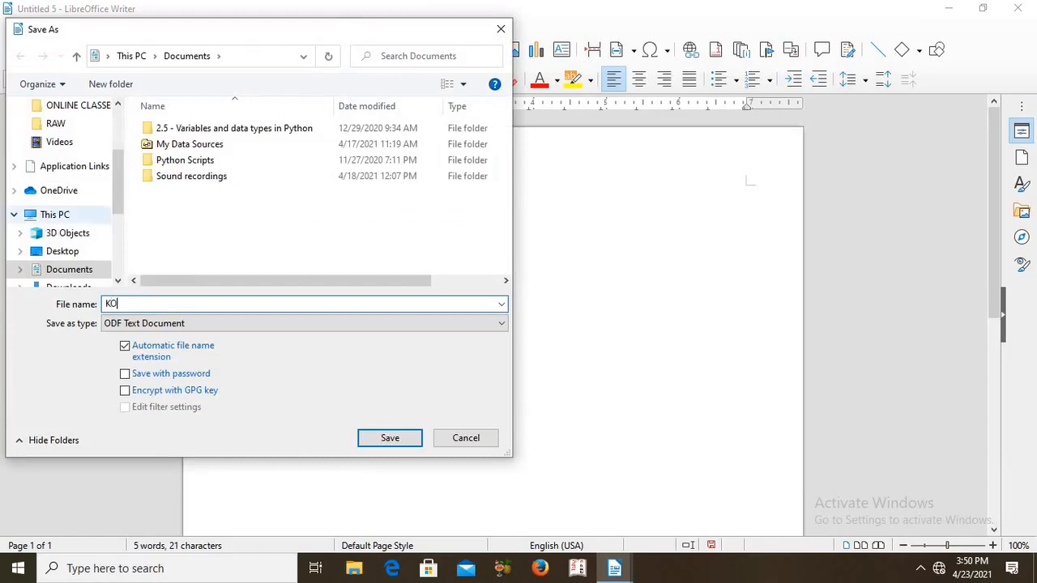
type("MAL")
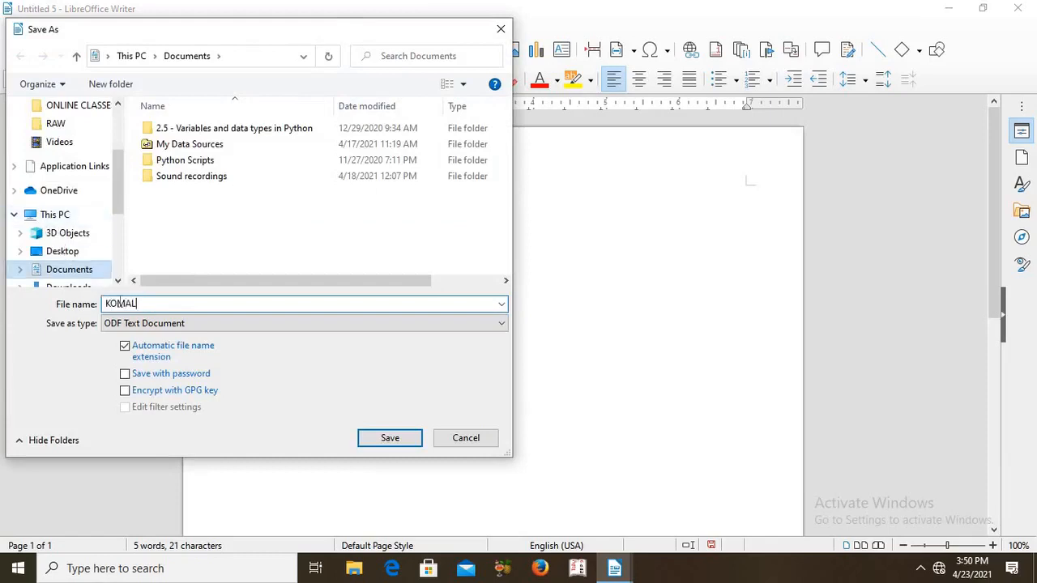
left_click(398, 440)
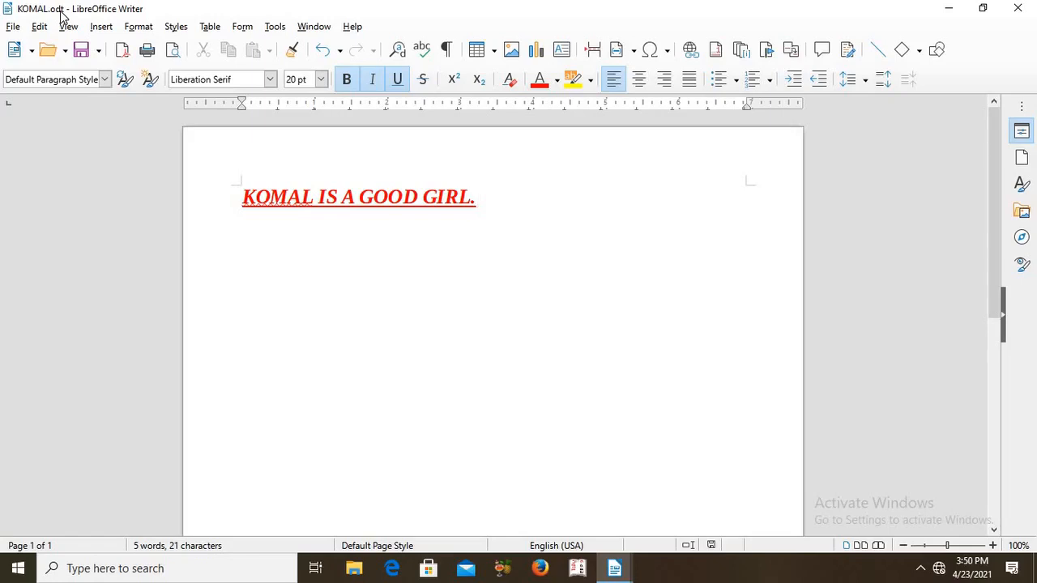
Save the document under a second file name, another person's first name, in the Documents folder as an ODF Text Document
left_click(14, 28)
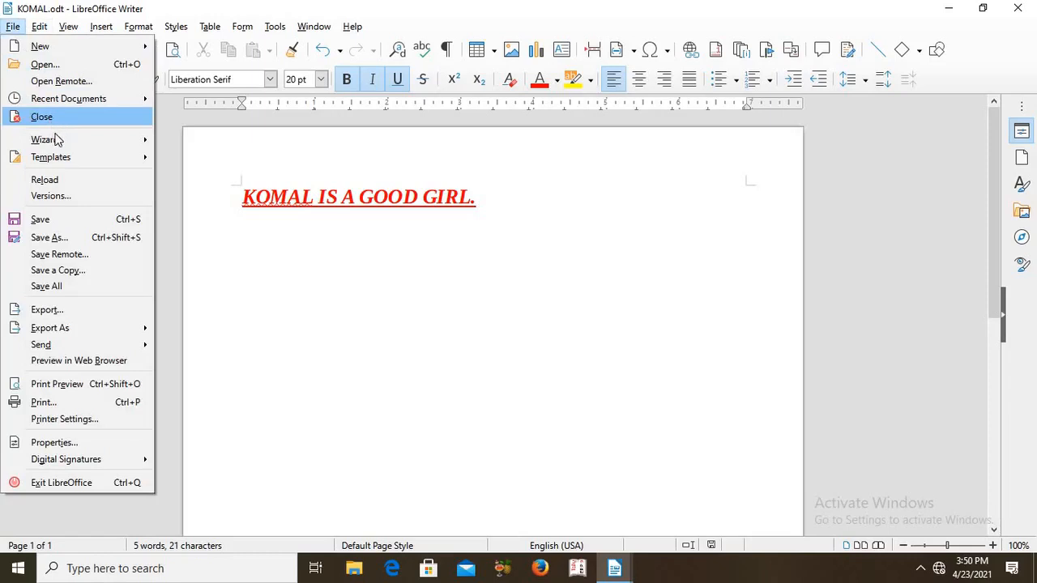
mouse_move(56, 141)
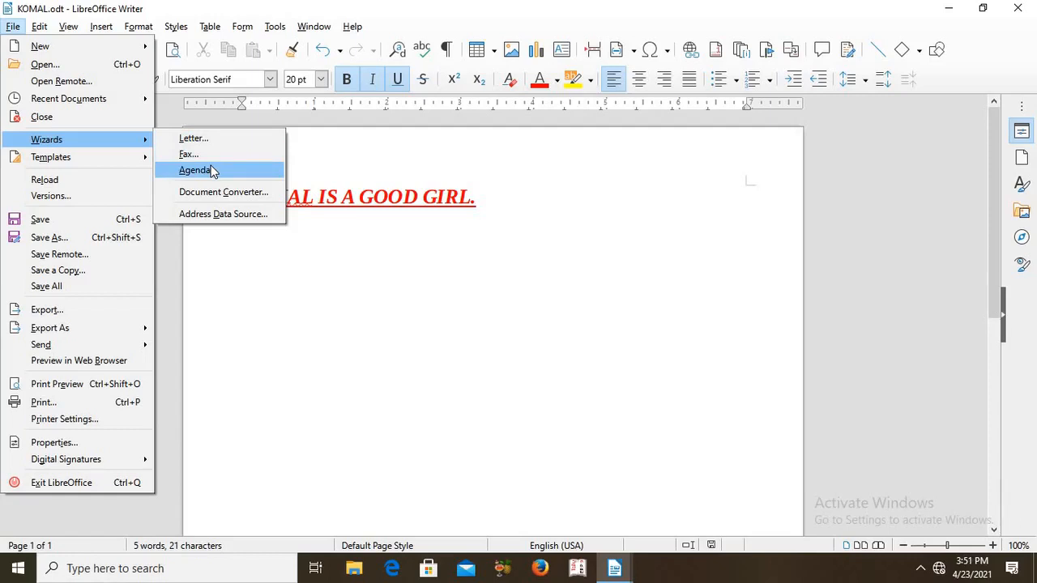
mouse_move(102, 163)
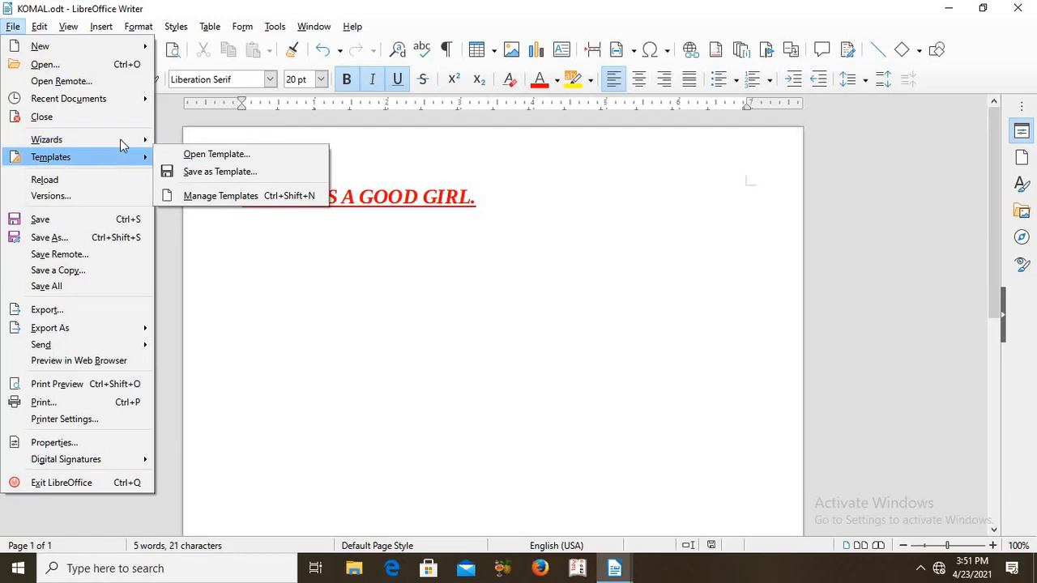
mouse_move(123, 143)
left_click(77, 240)
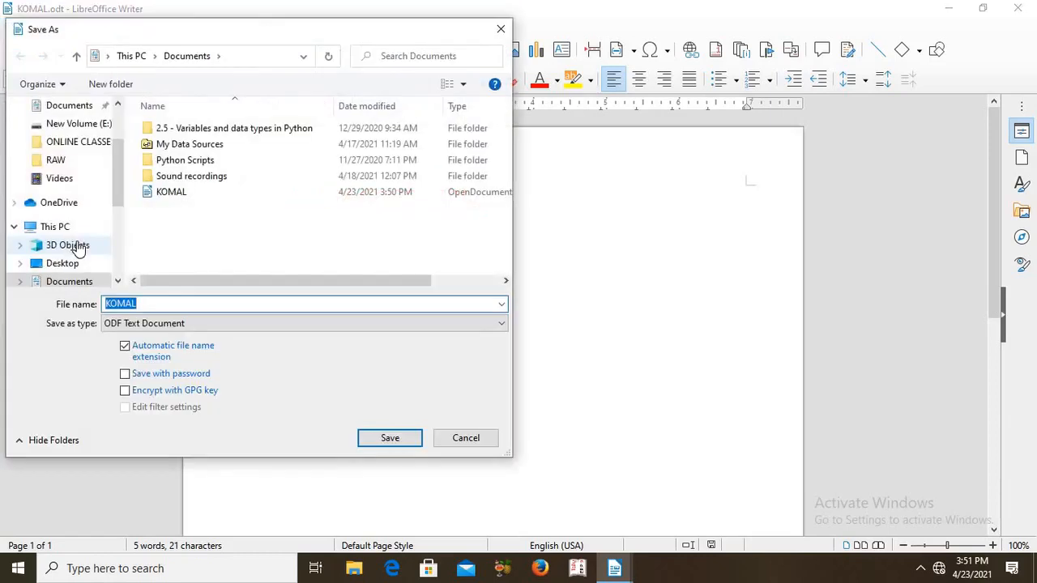
key("BackSpace")
type("S")
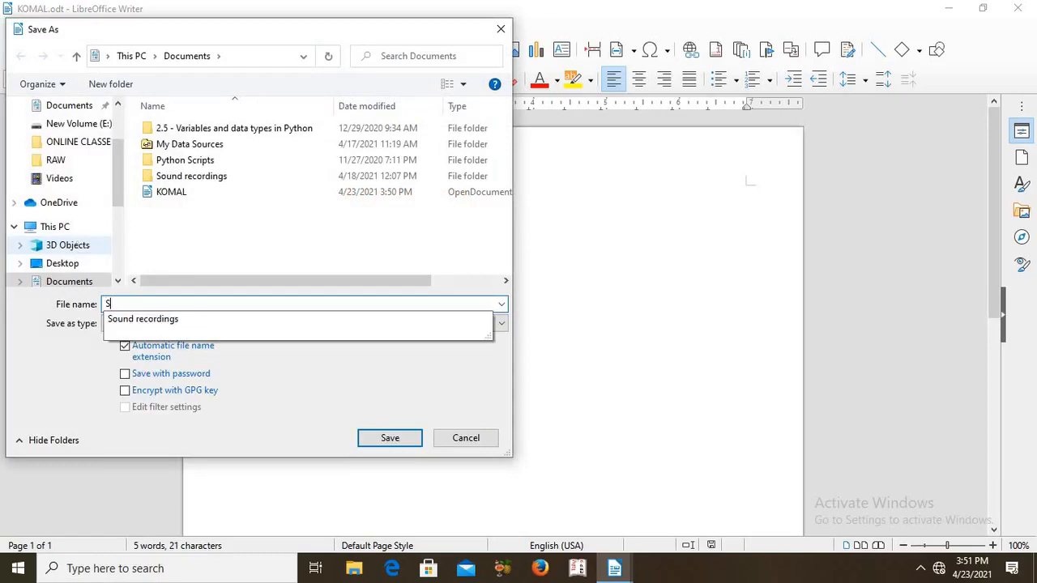
type("HEJAL")
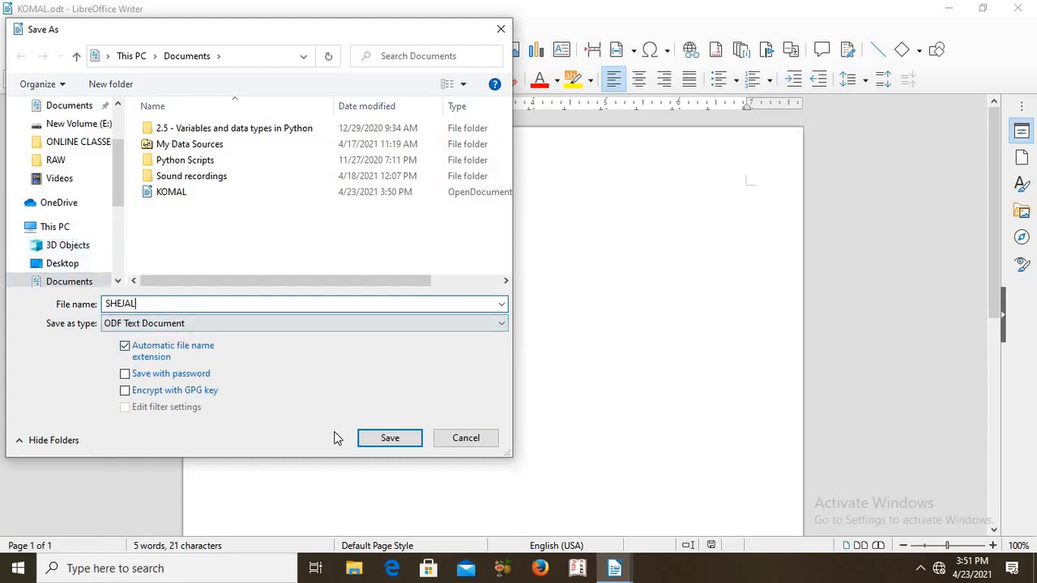
left_click(397, 440)
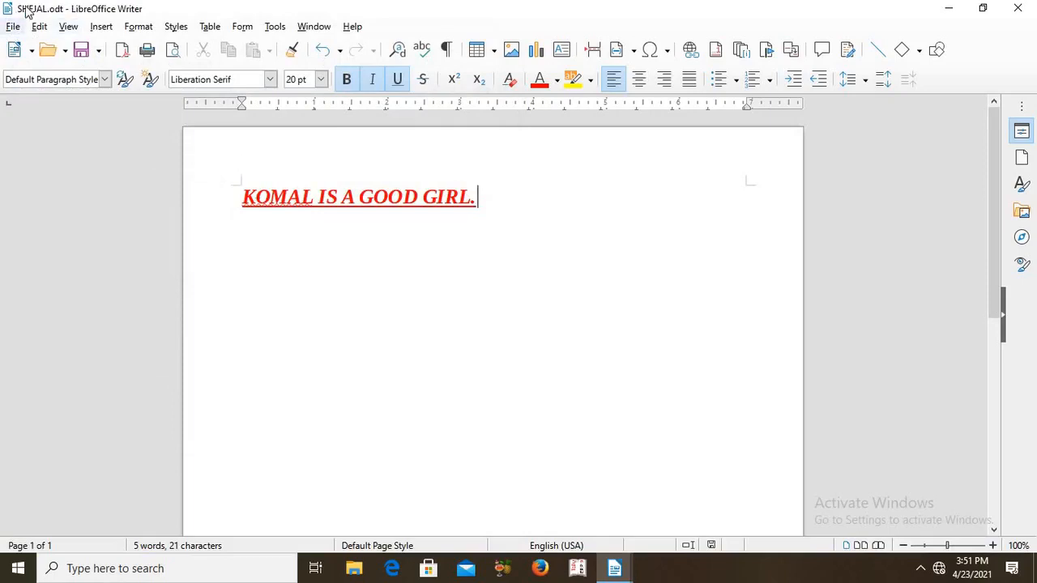
Open the document from the Documents folder whose file name is the first name used in the sentence
left_click(13, 28)
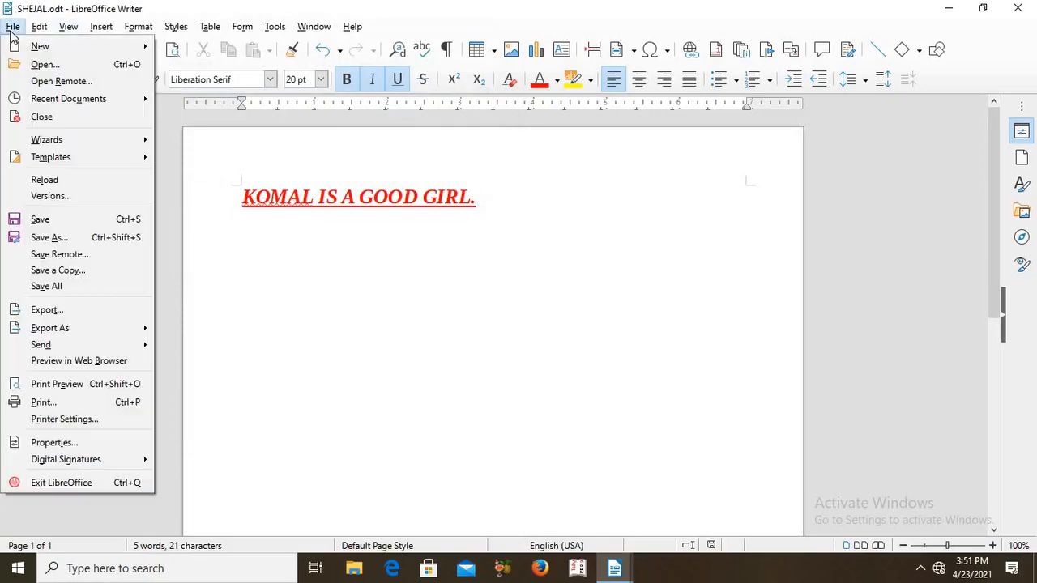
left_click(45, 64)
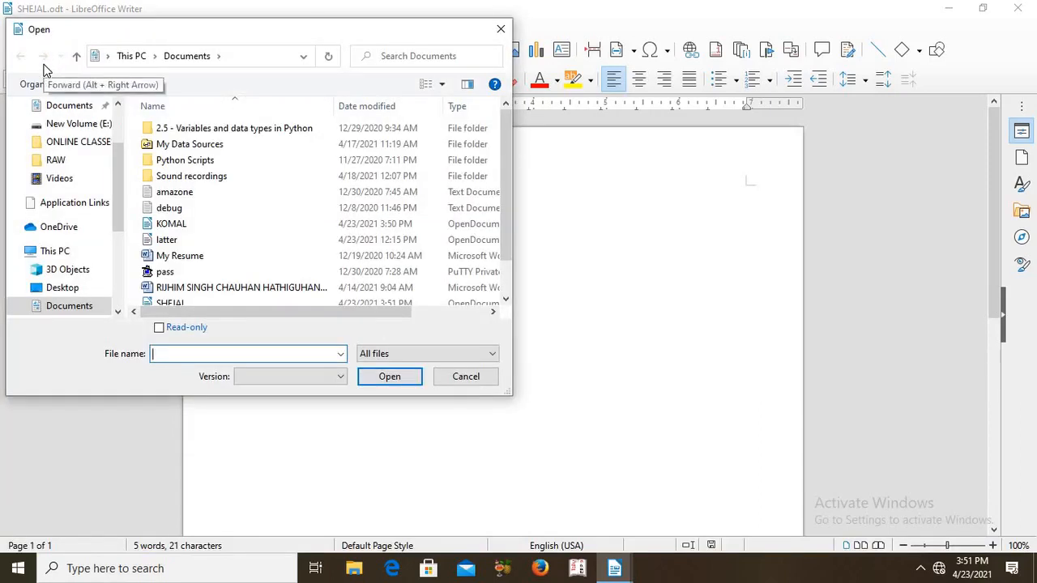
type("KOMAL")
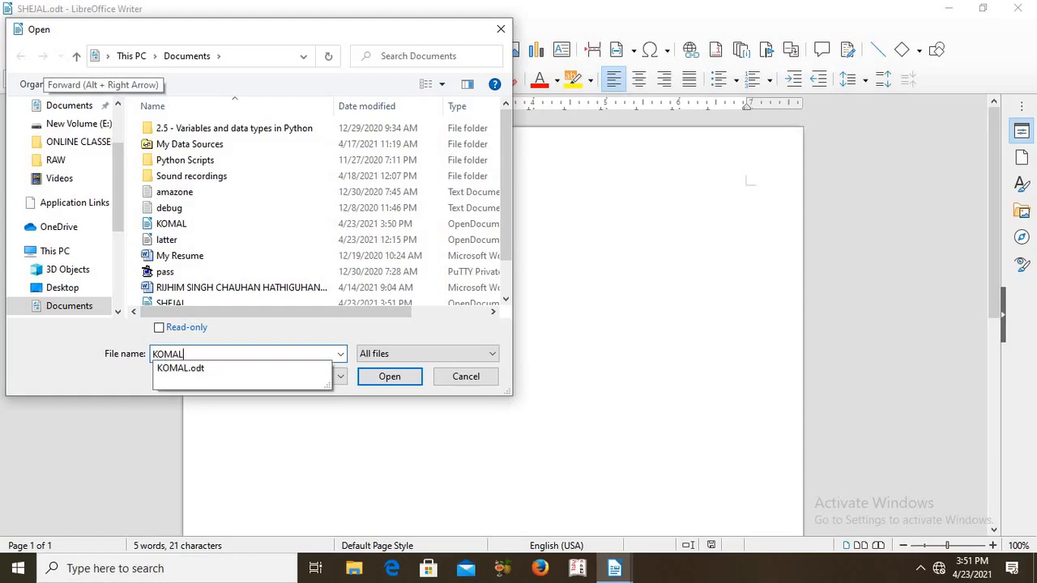
key("Return")
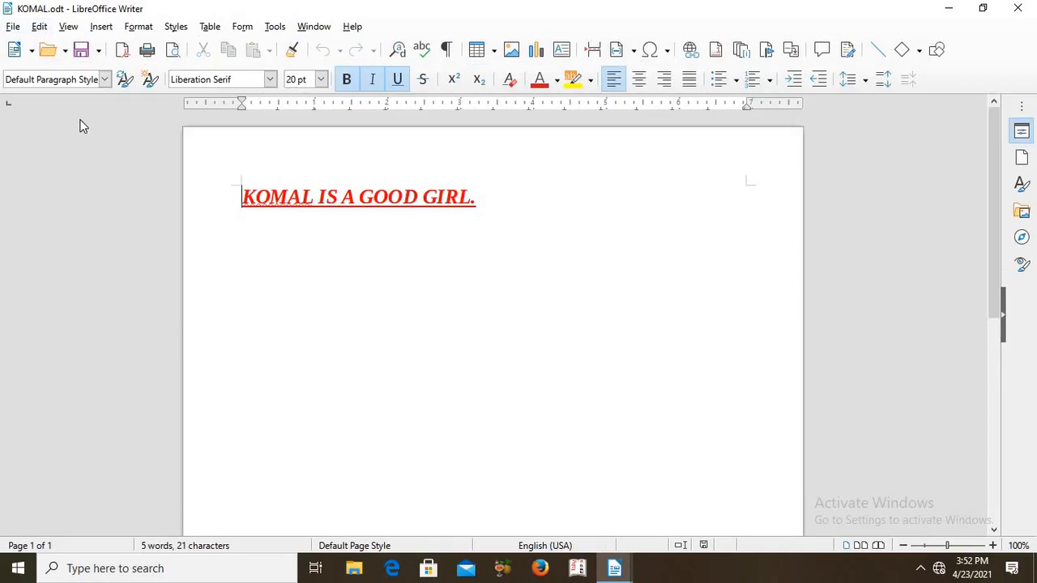
View the Remote Files dialog for opening remote documents and close it
left_click(13, 26)
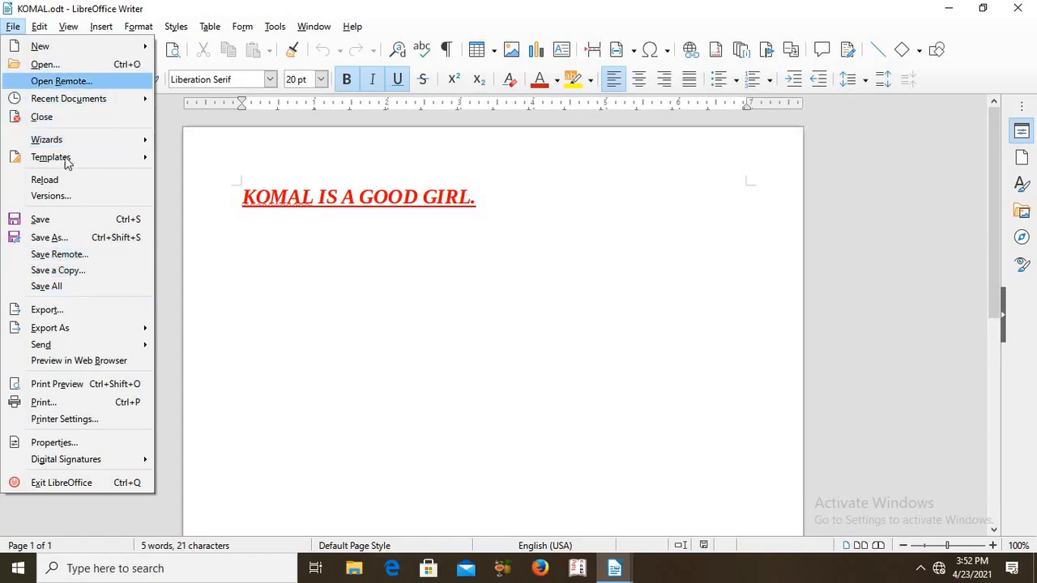
left_click(57, 82)
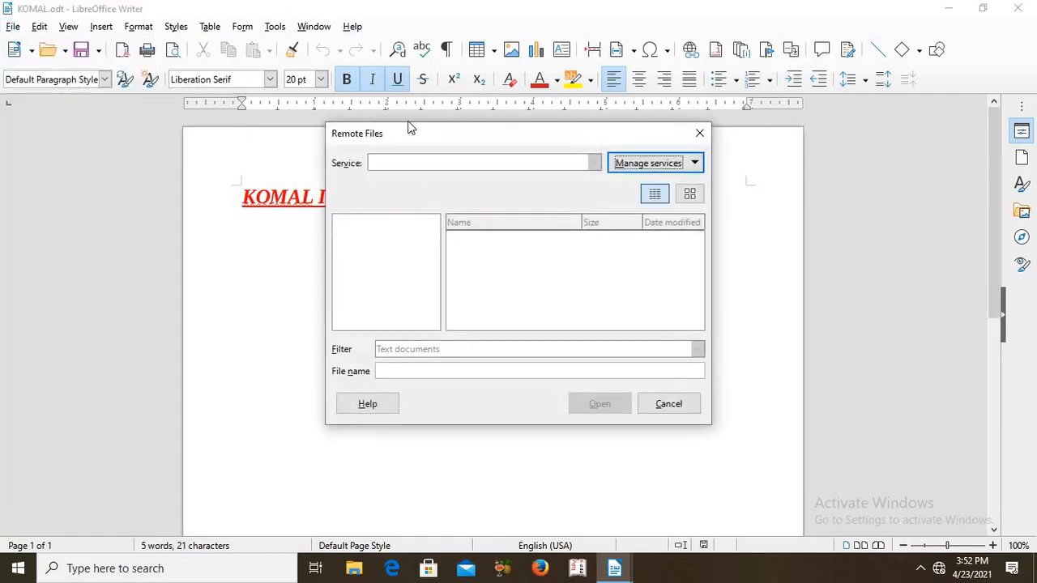
left_click(699, 134)
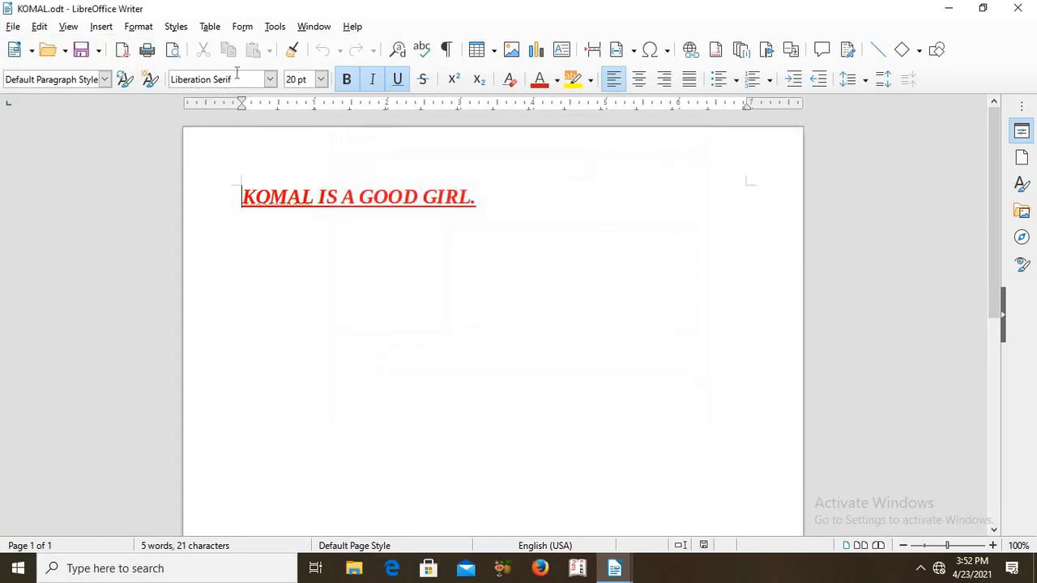
Export the whole document to the Desktop as a PDF, keeping the document's file name and the default PDF options
left_click(16, 27)
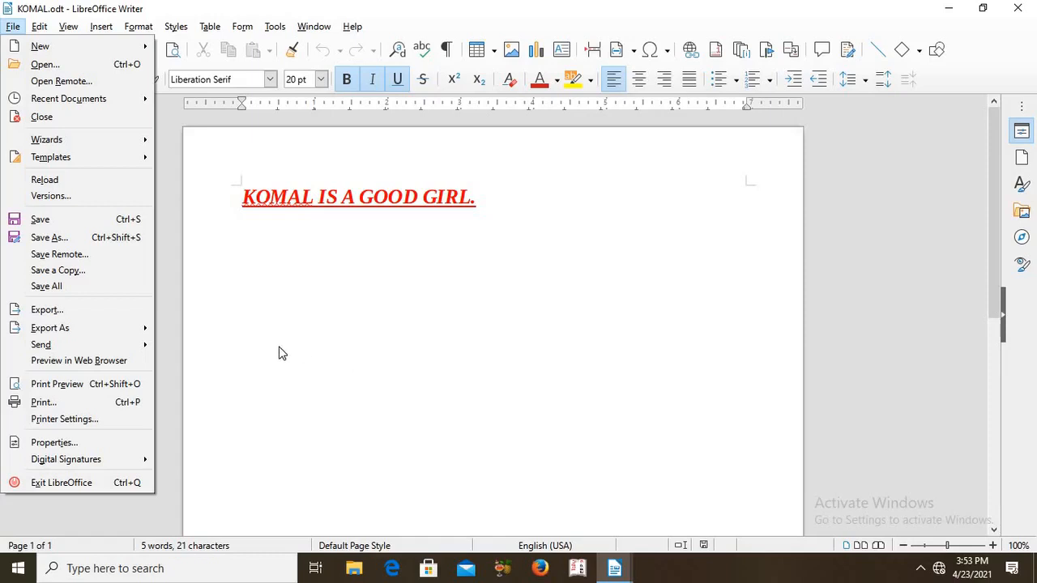
left_click(52, 312)
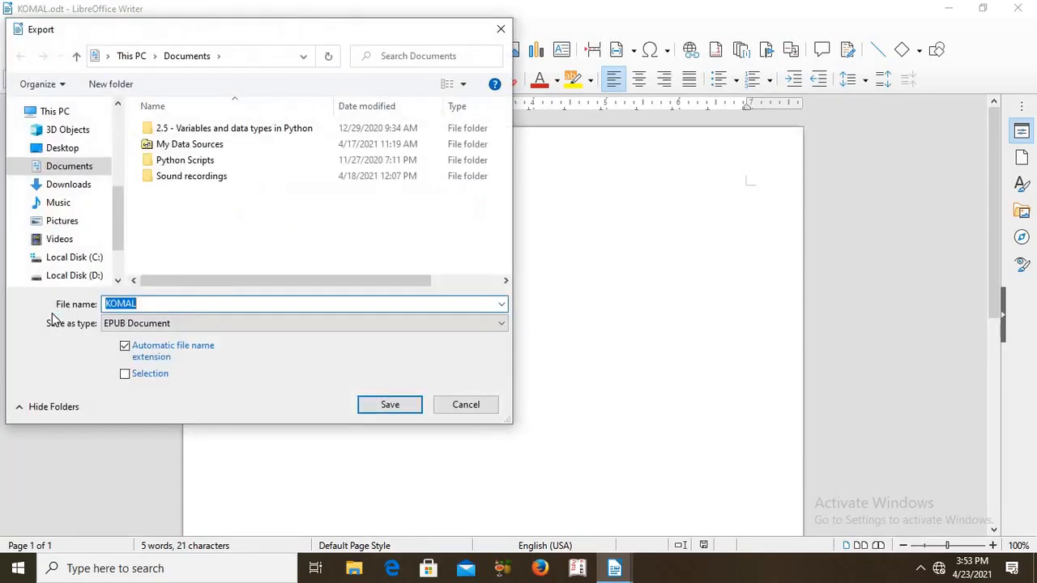
left_click(503, 324)
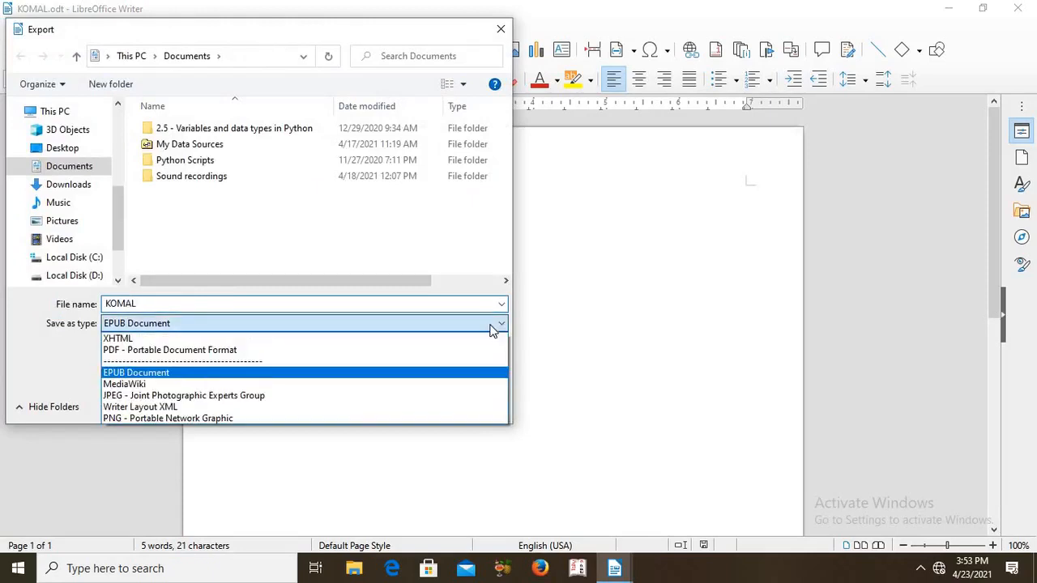
left_click(334, 354)
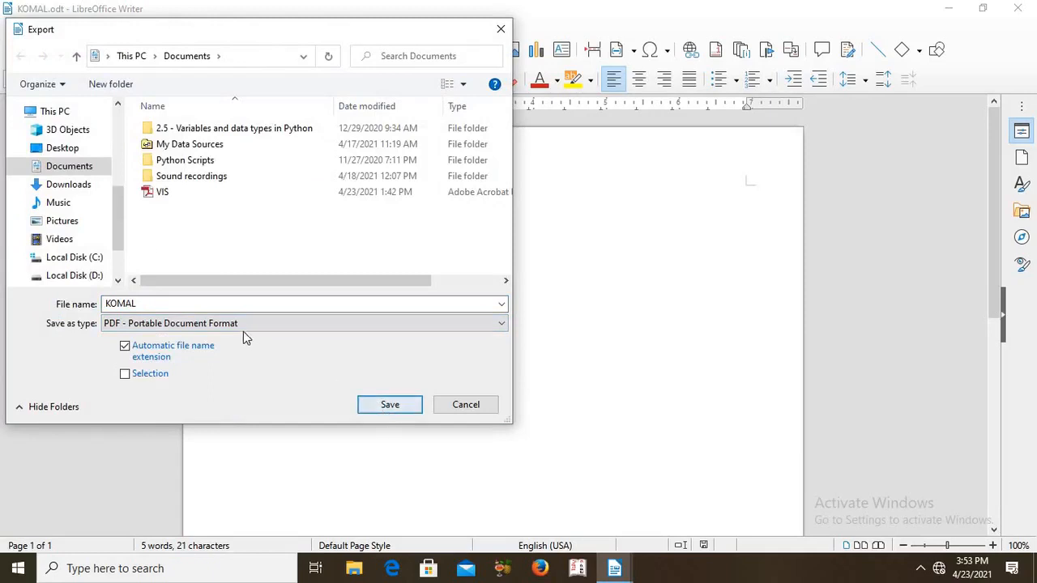
left_click(41, 151)
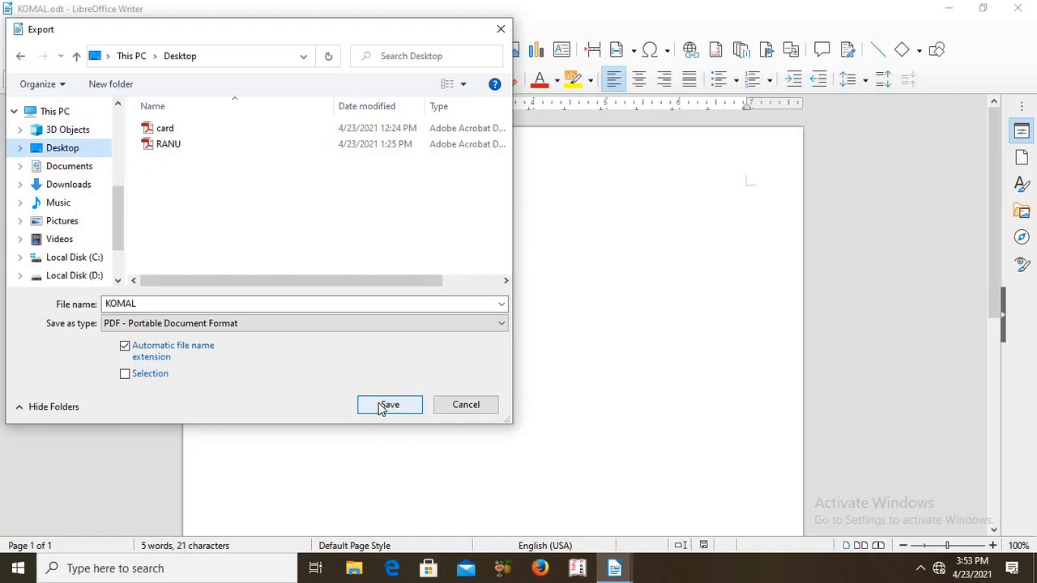
left_click(381, 406)
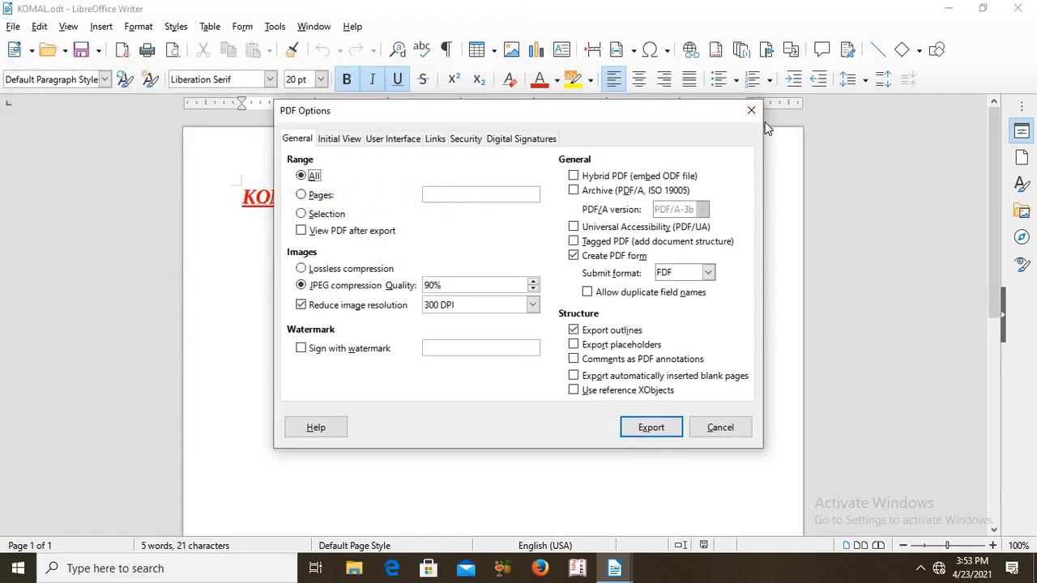
left_click(651, 432)
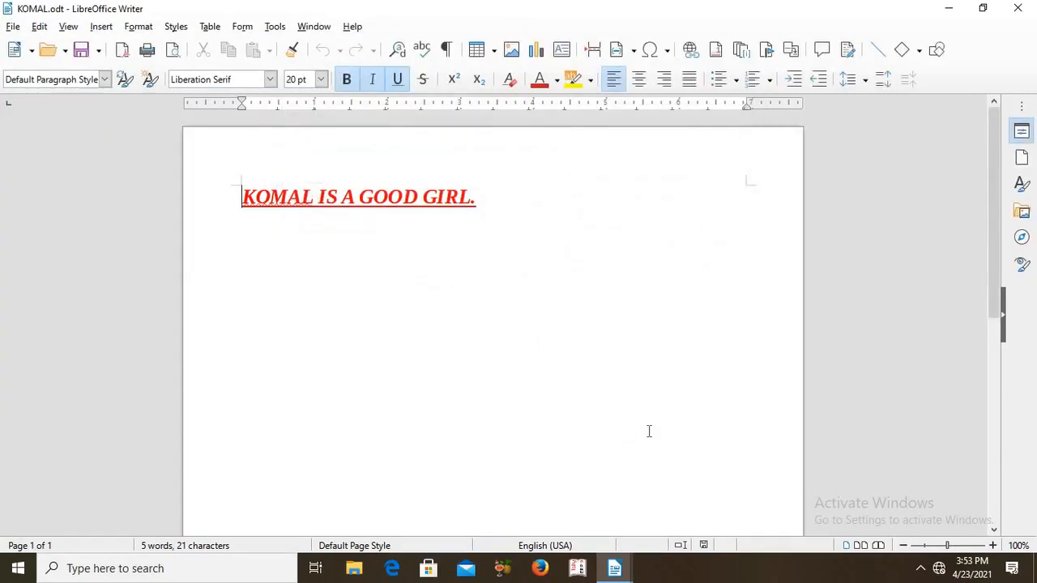
Minimize the two open document windows to show the desktop and close visiting card.odt without saving its changes
left_click(951, 8)
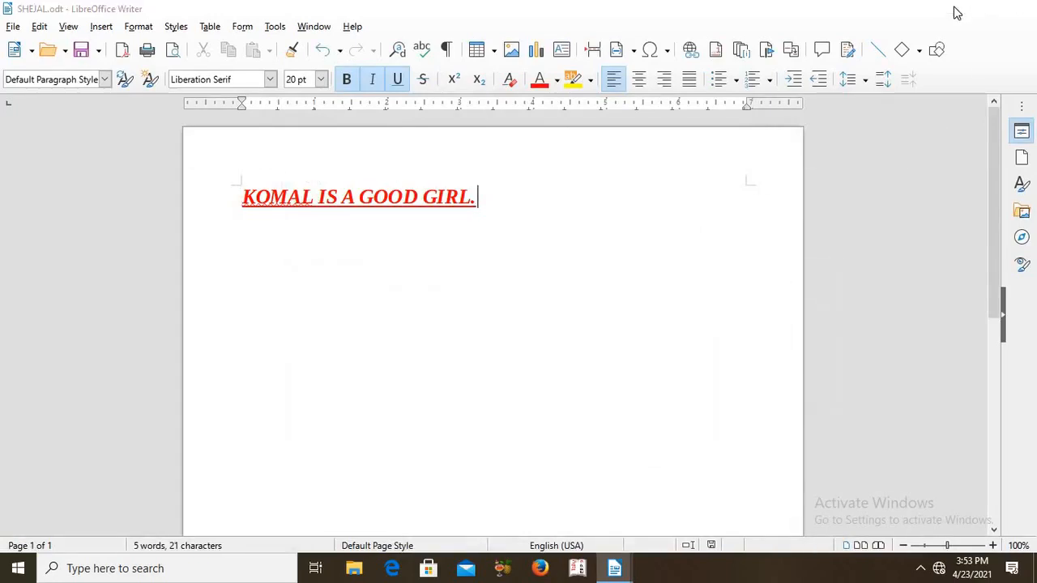
left_click(952, 10)
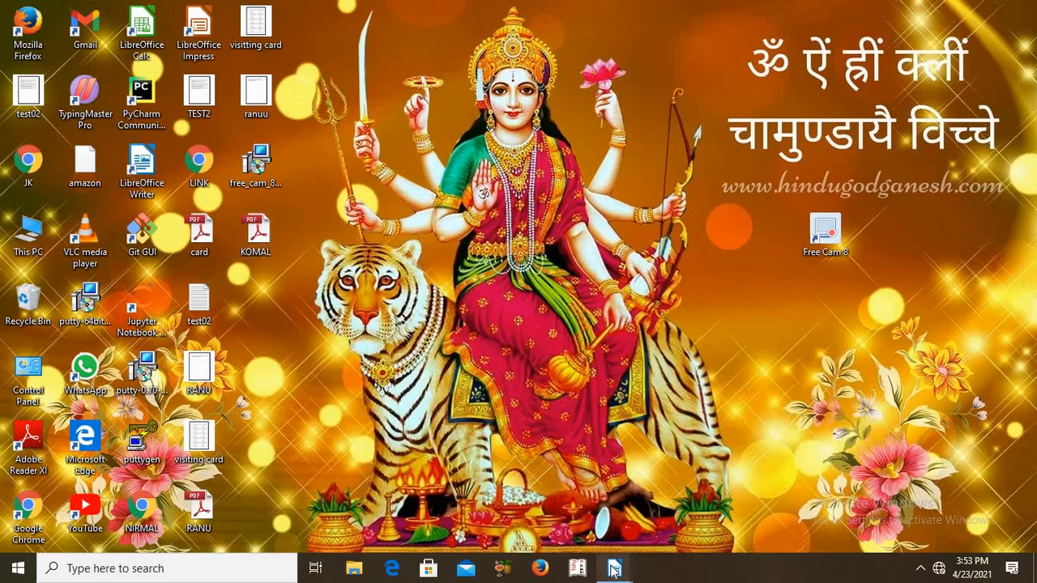
mouse_move(614, 569)
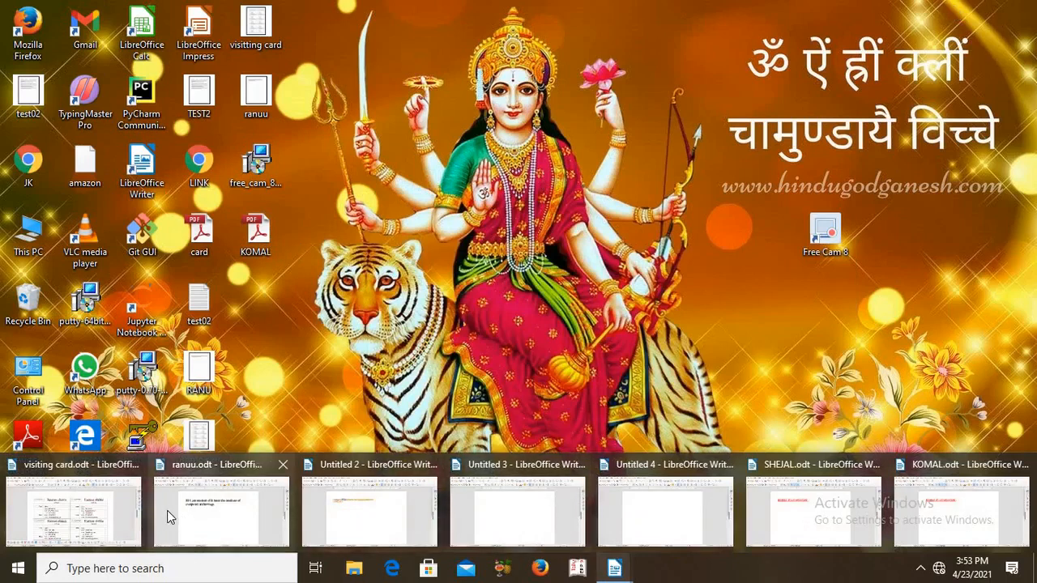
mouse_move(162, 510)
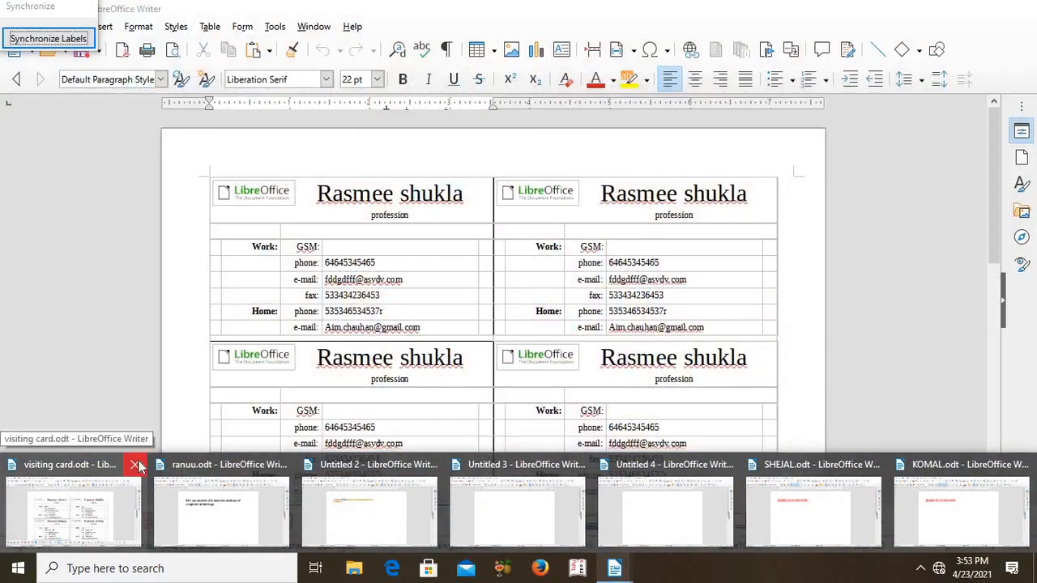
left_click(139, 466)
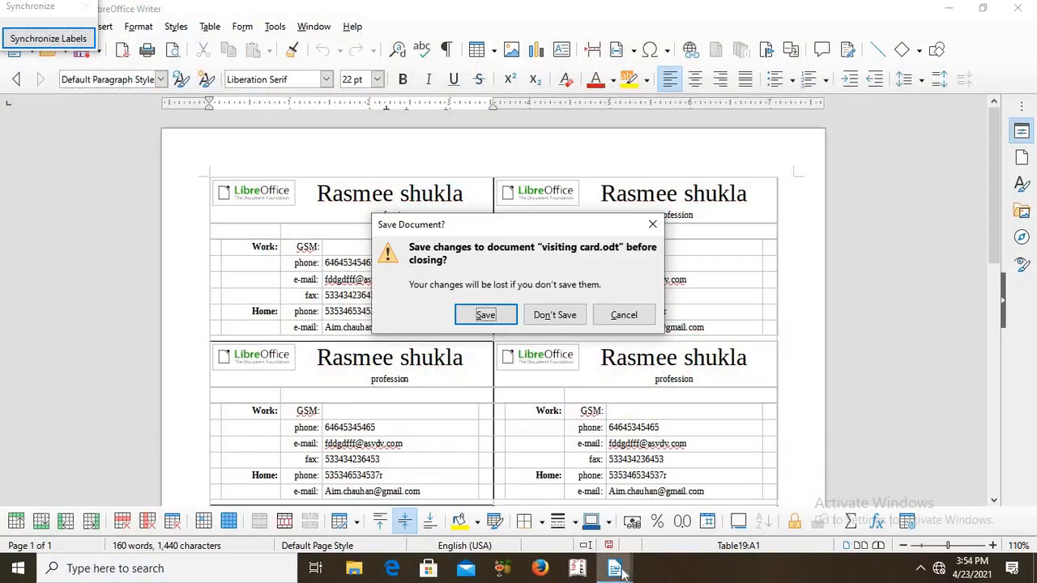
mouse_move(621, 572)
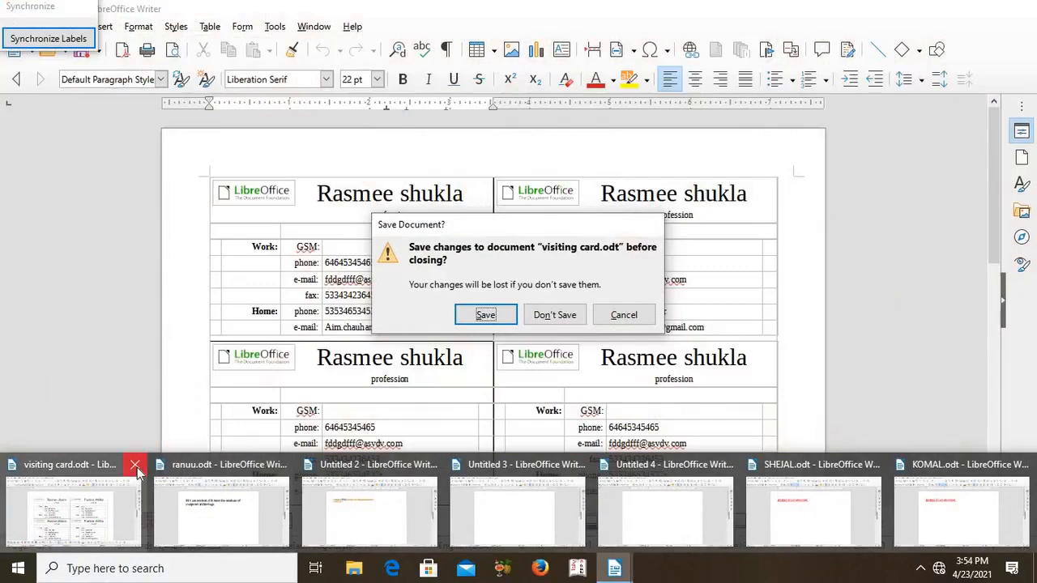
left_click(137, 474)
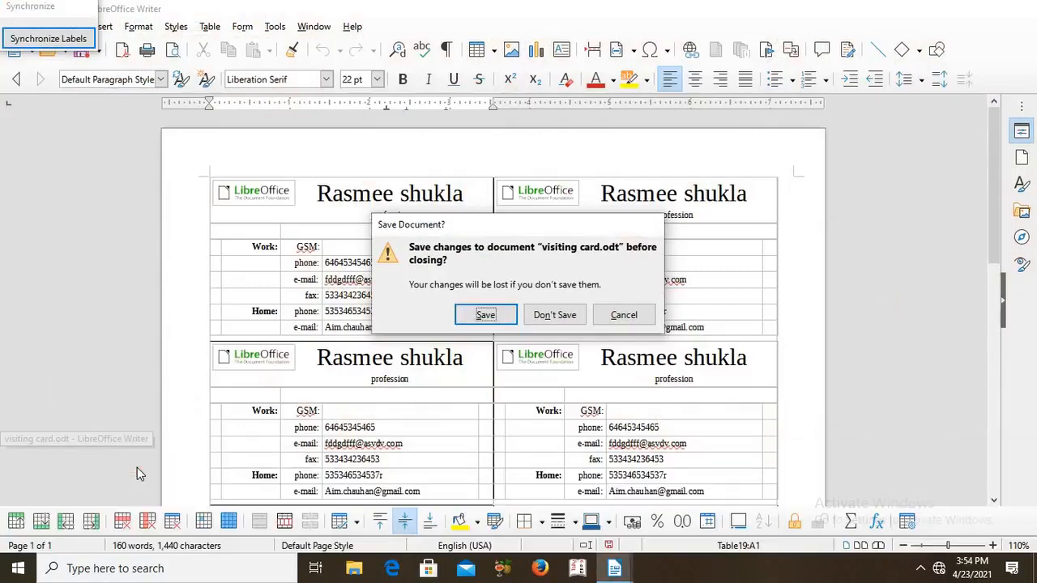
left_click(558, 318)
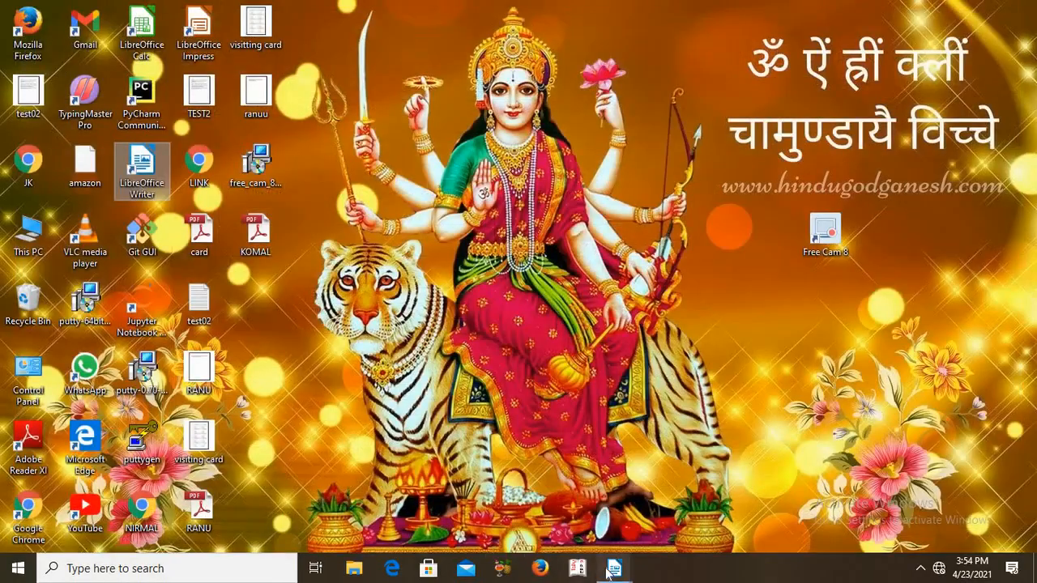
Close the document containing the bold institute sentence, and close Untitled 2 without saving its changes
mouse_move(609, 570)
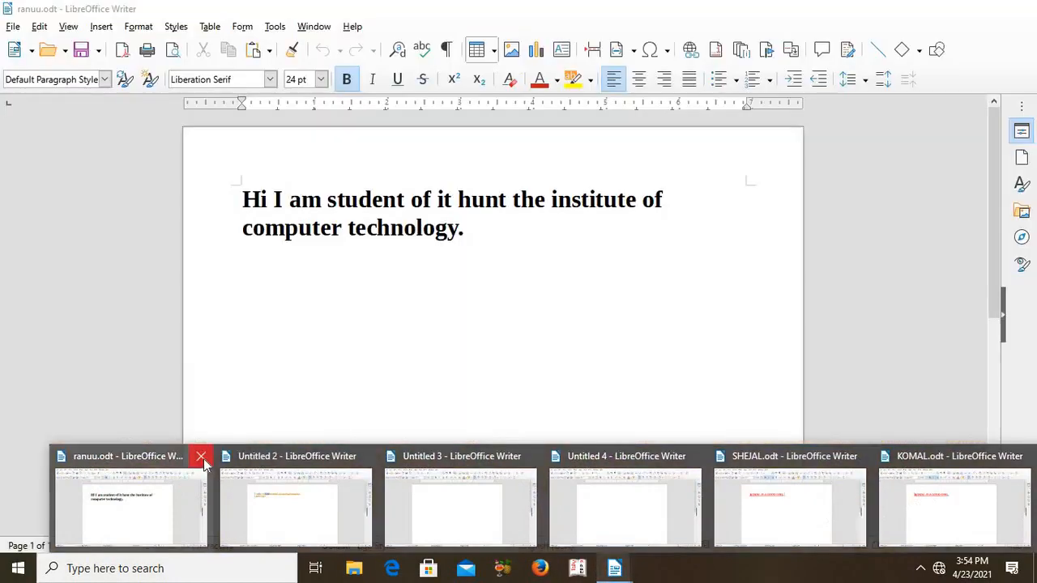
left_click(204, 457)
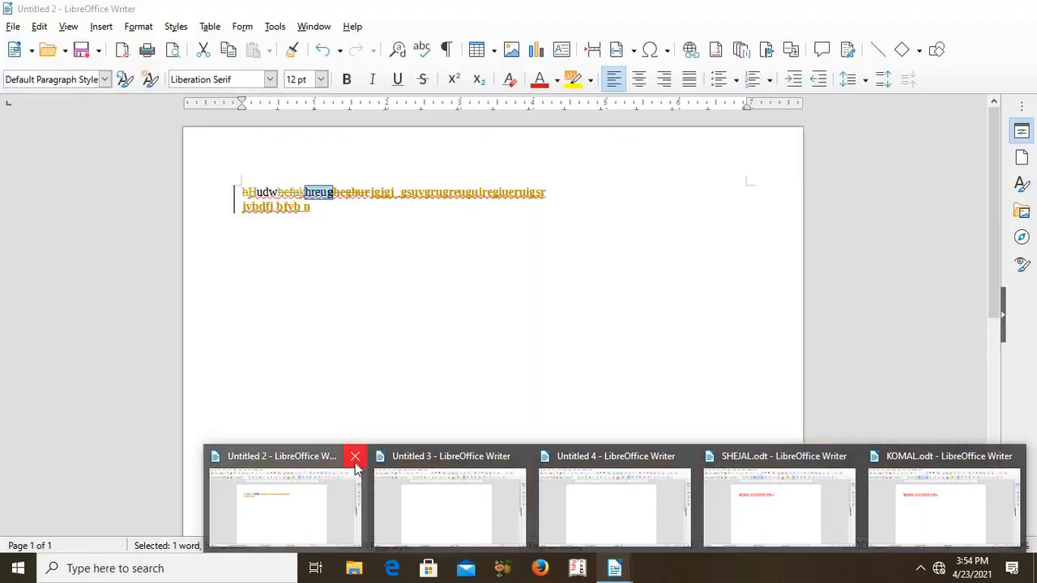
left_click(354, 460)
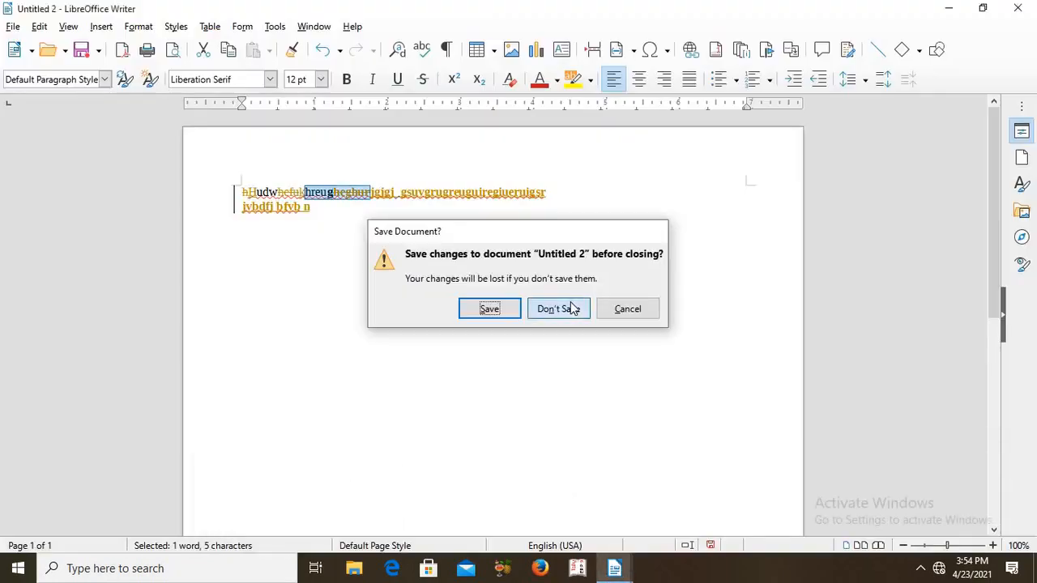
left_click(558, 308)
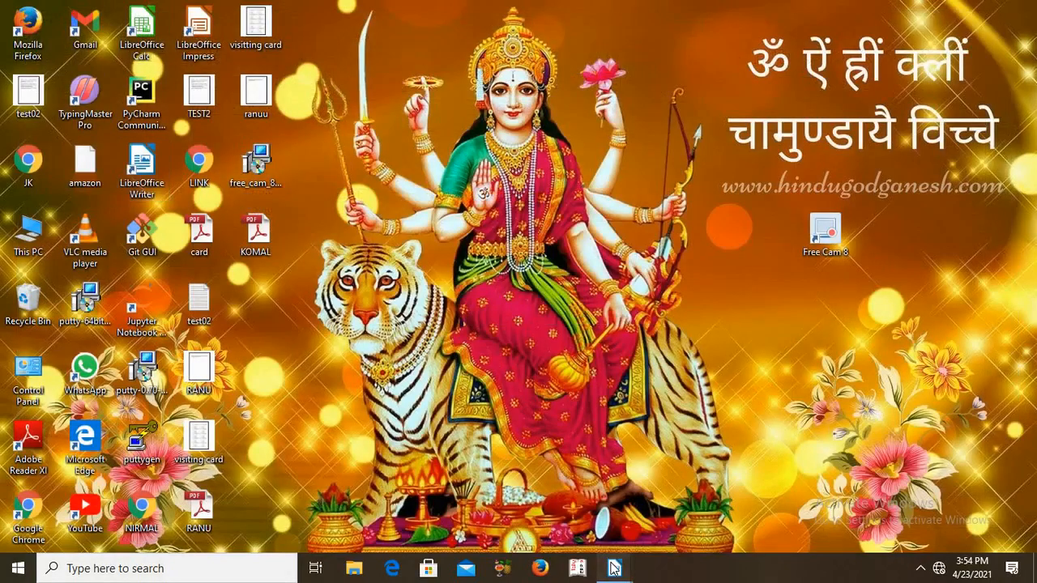
Close Untitled 3, Untitled 4 without saving its changes, and the first of the two documents containing the red underlined sentence
mouse_move(614, 569)
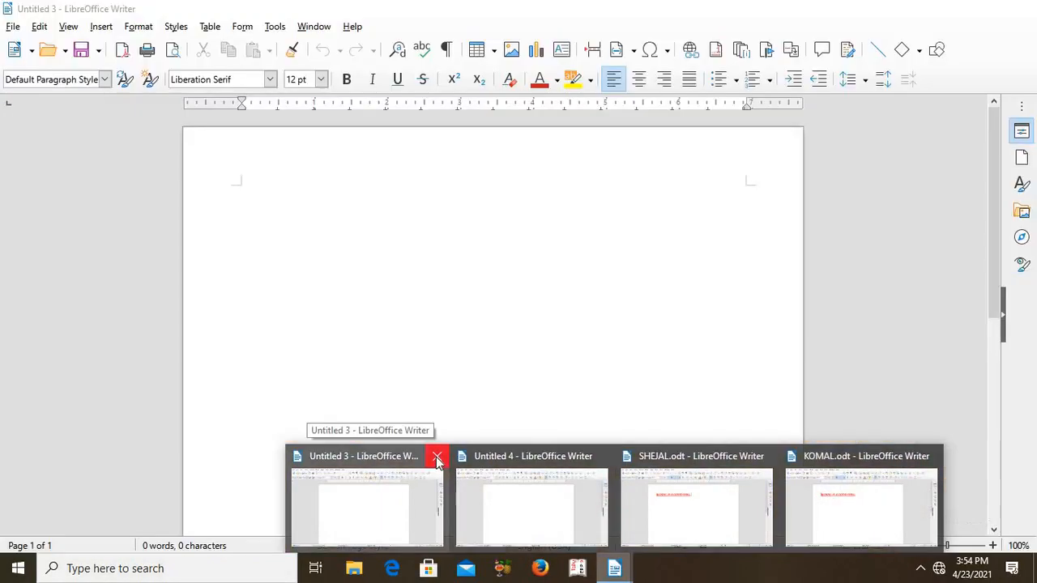
left_click(438, 460)
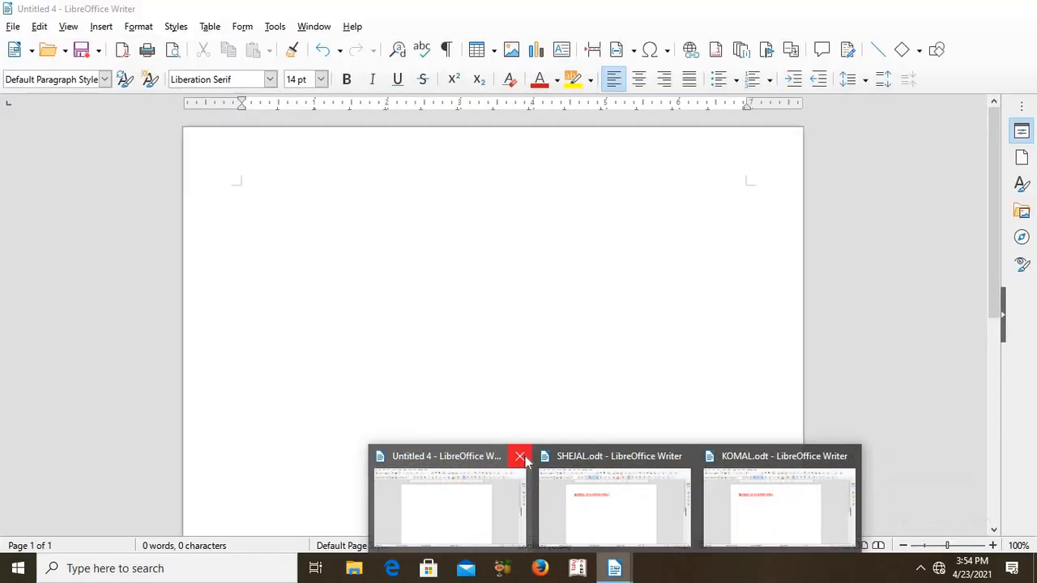
left_click(521, 457)
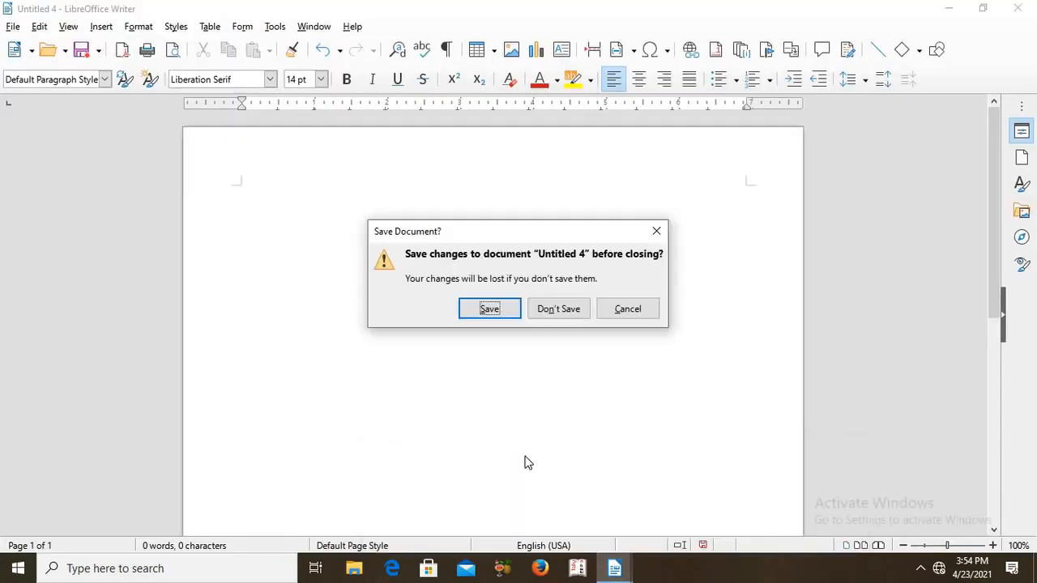
left_click(558, 309)
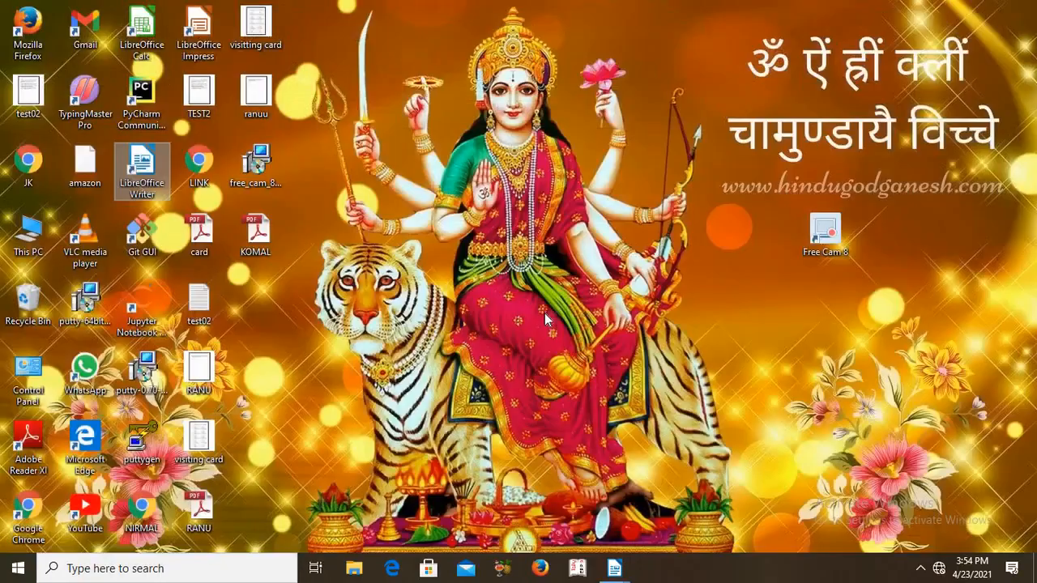
mouse_move(614, 577)
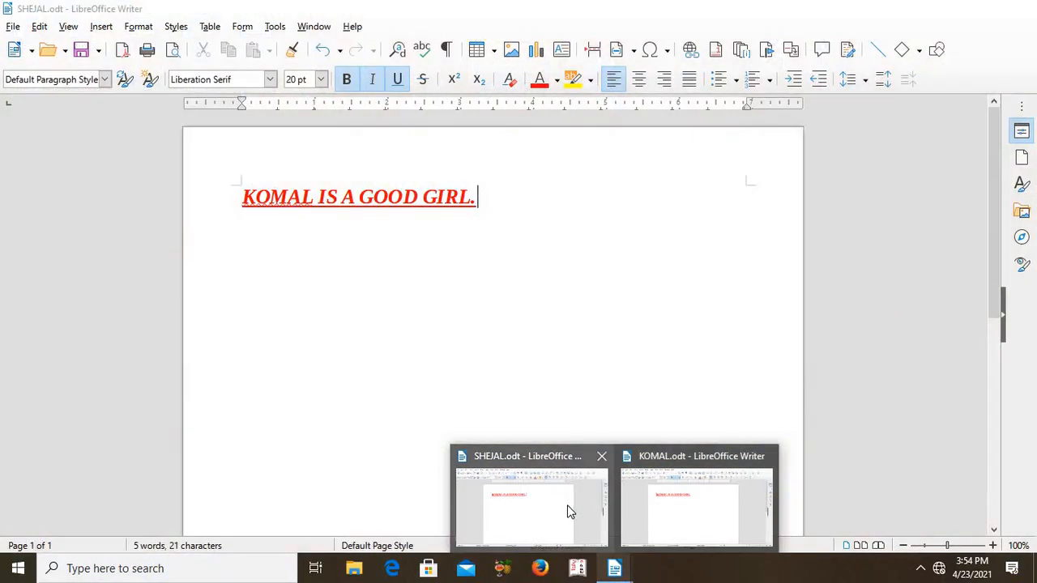
left_click(601, 460)
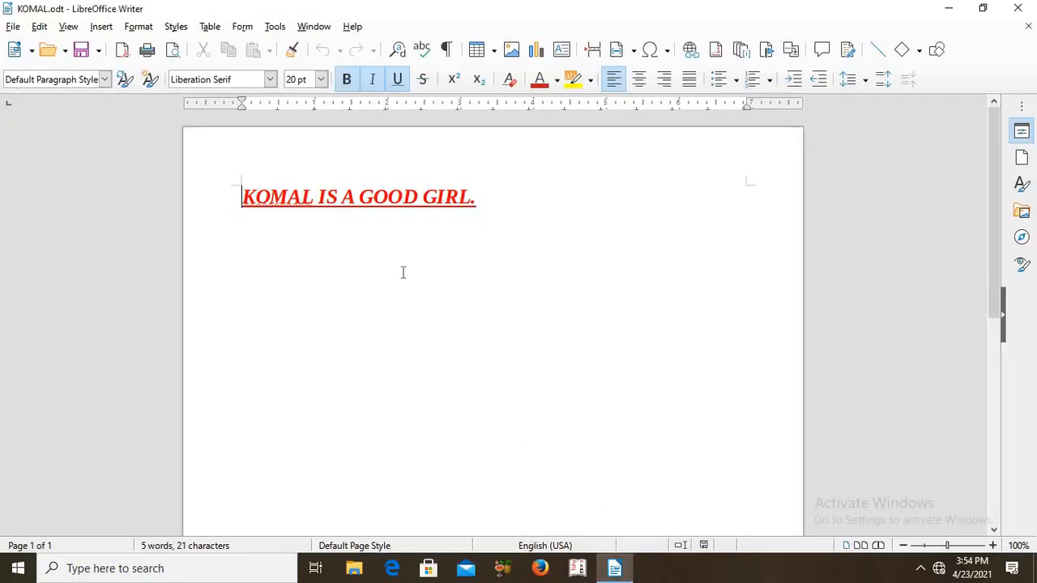
Preview the remaining document in the web browser and close the browser window
key("End")
left_click(12, 27)
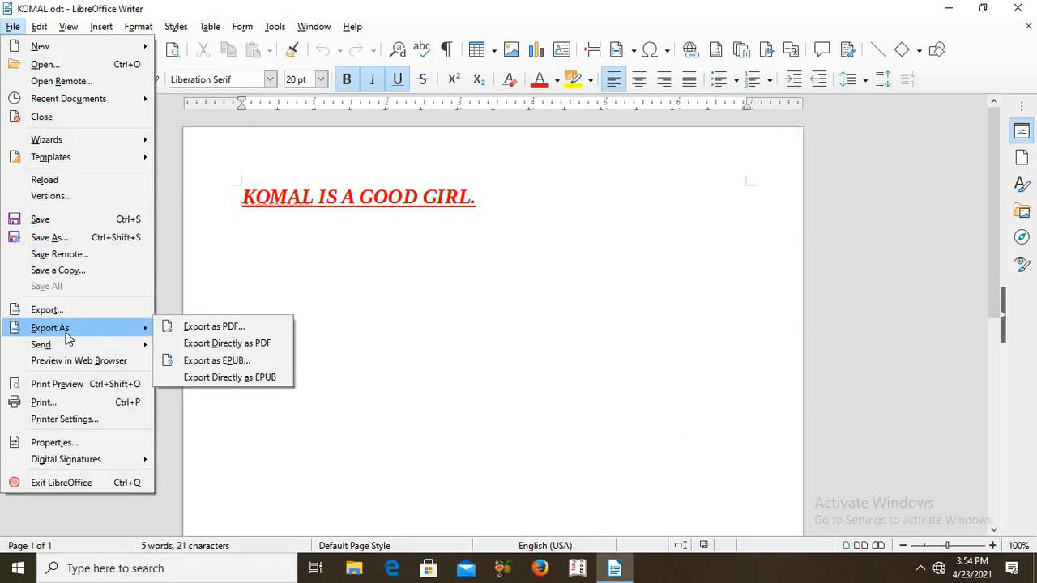
mouse_move(66, 351)
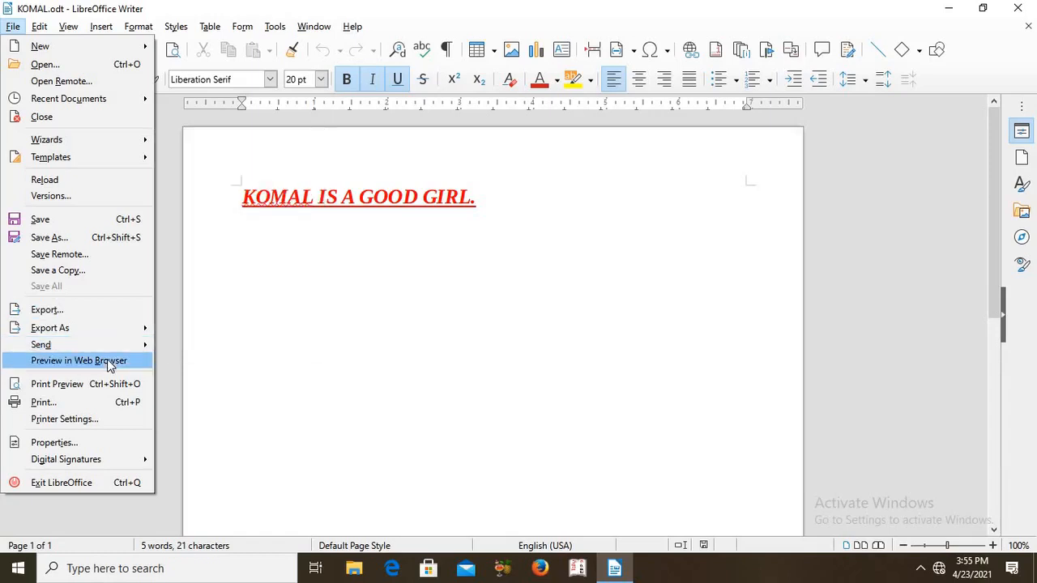
left_click(109, 361)
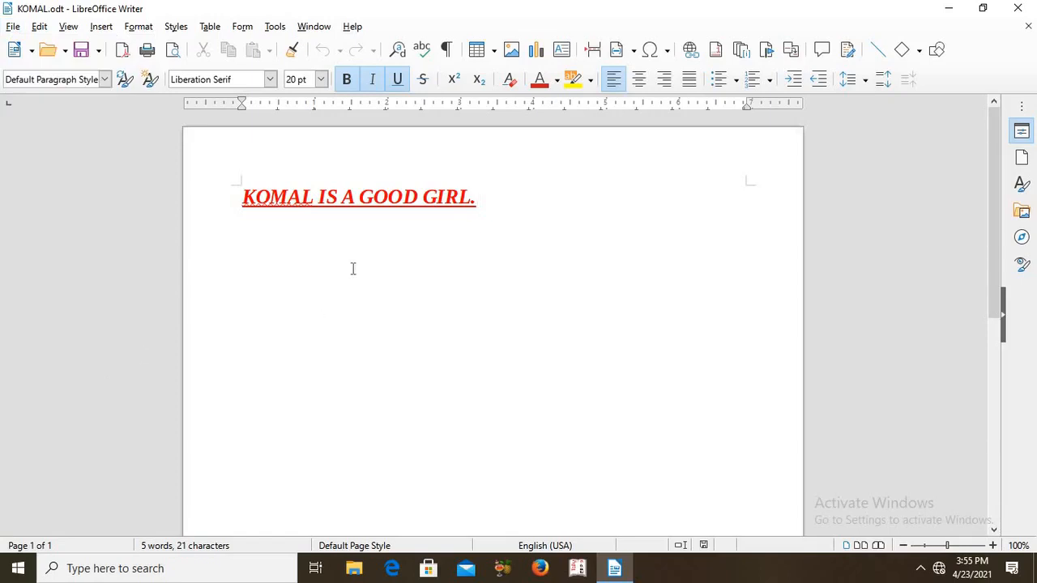
left_click(242, 192)
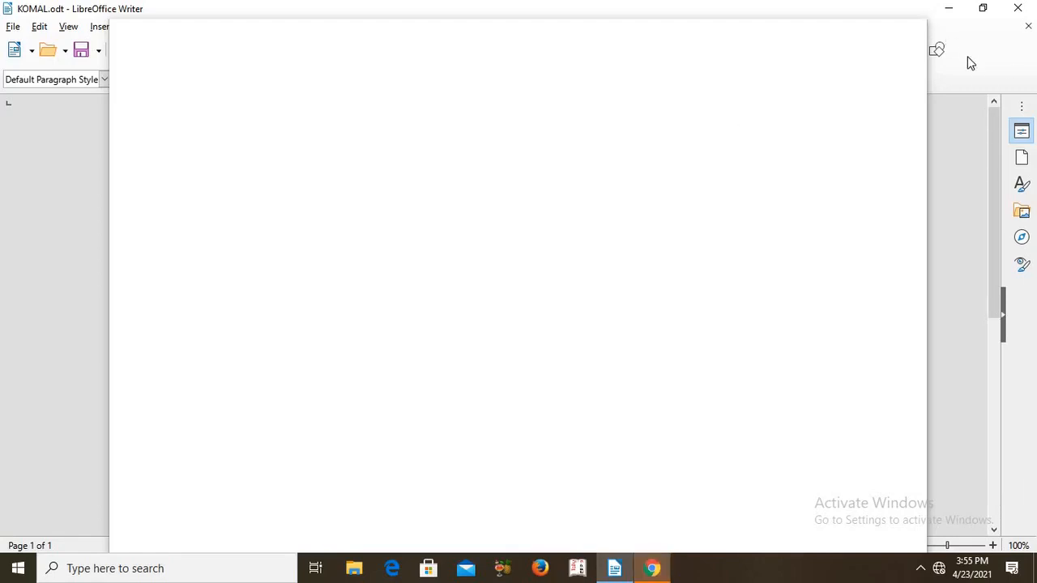
left_click(650, 571)
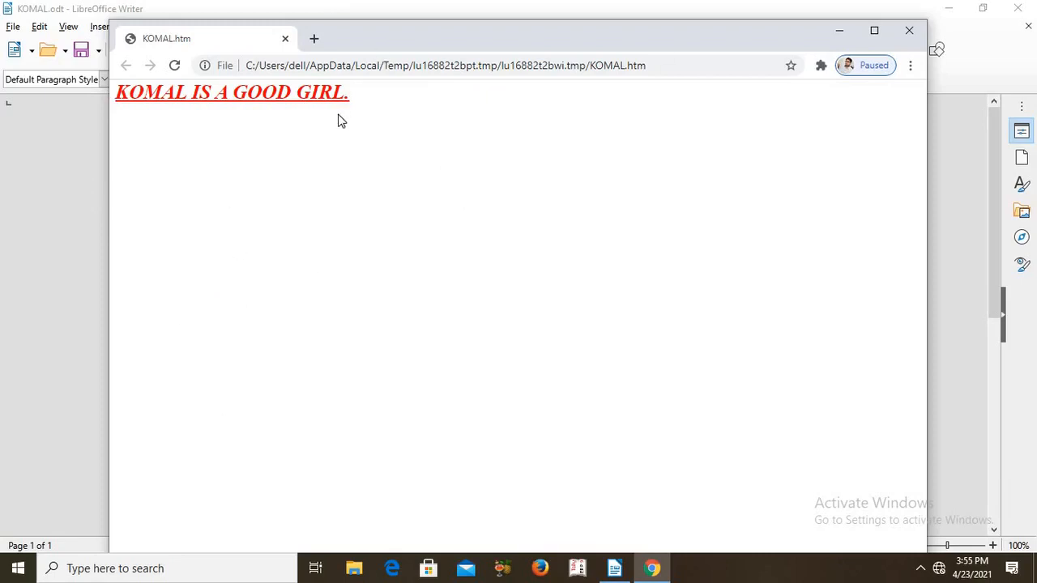
left_click(905, 36)
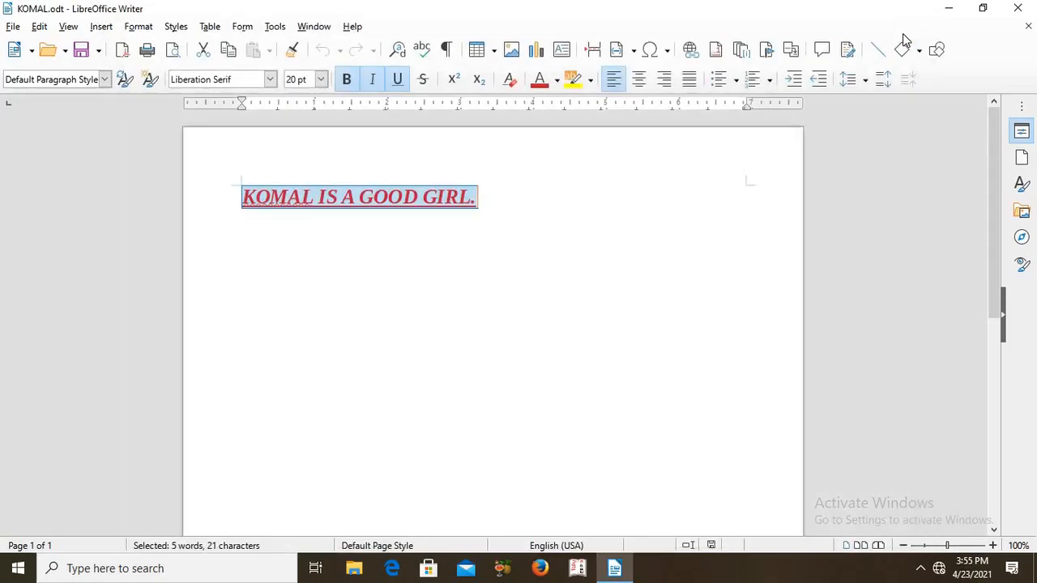
Deselect the red sentence and show the document in print preview
left_click(609, 218)
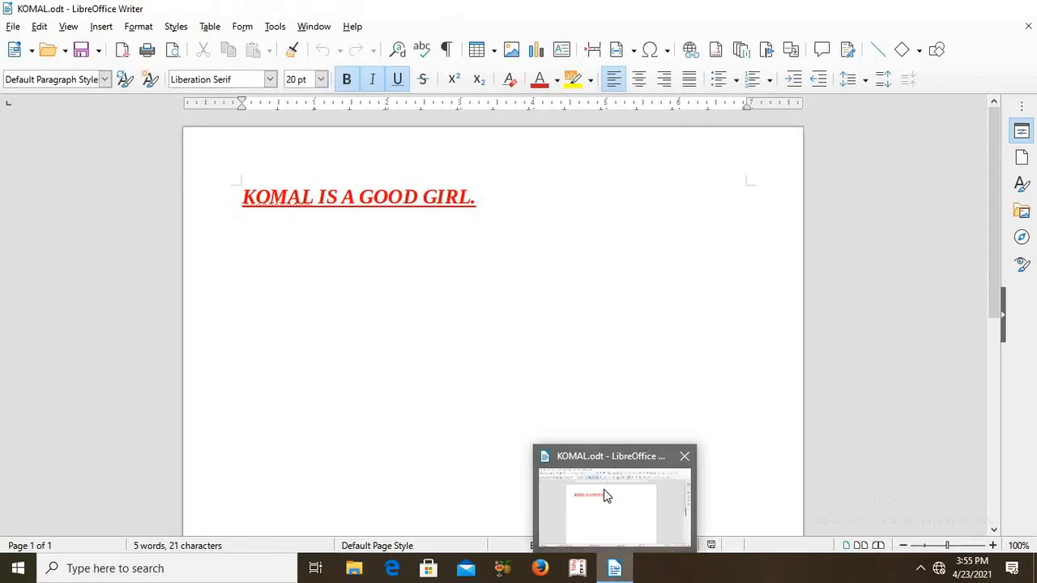
left_click(604, 489)
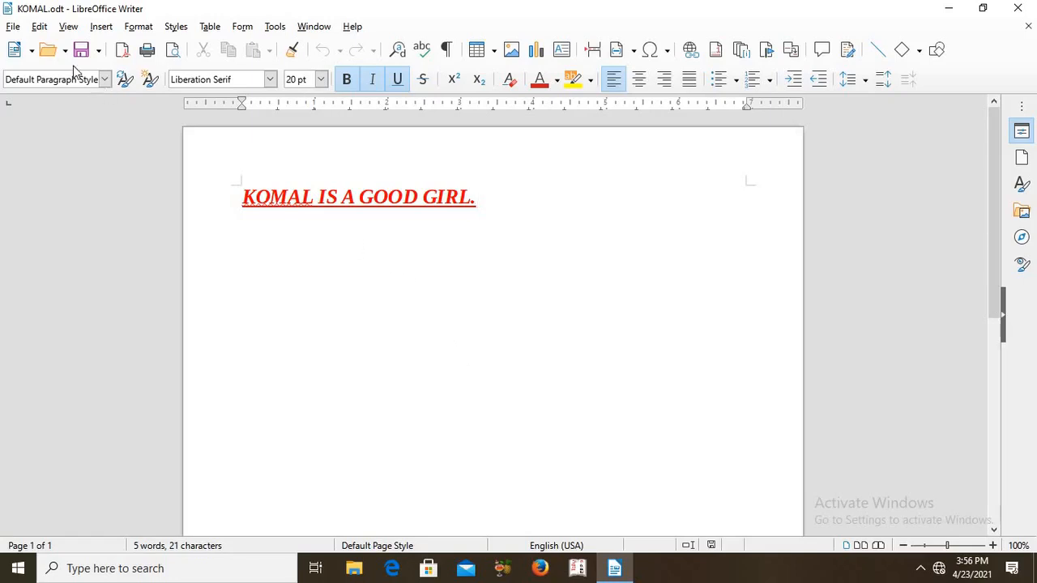
left_click(11, 28)
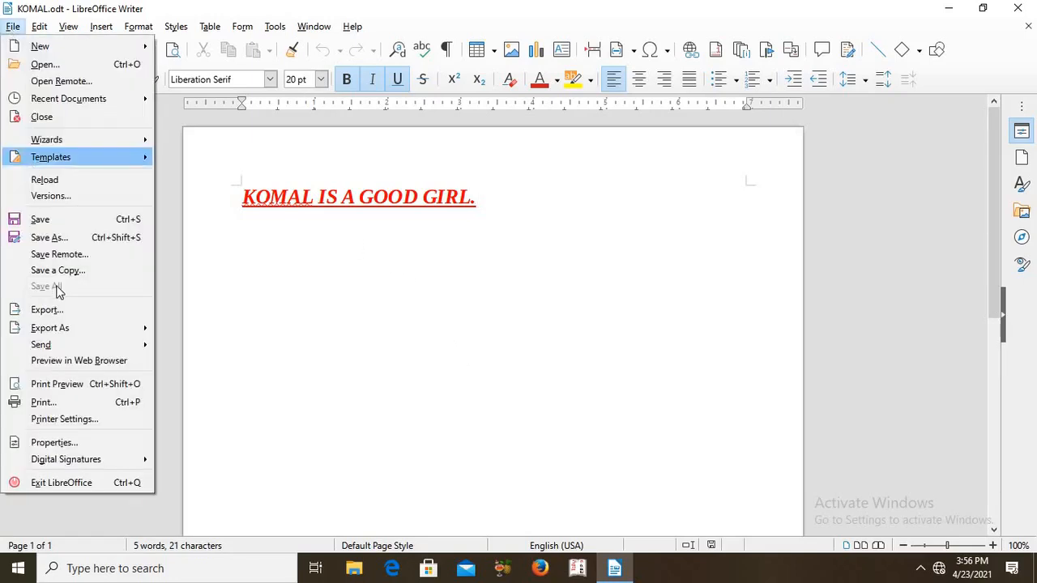
left_click(69, 387)
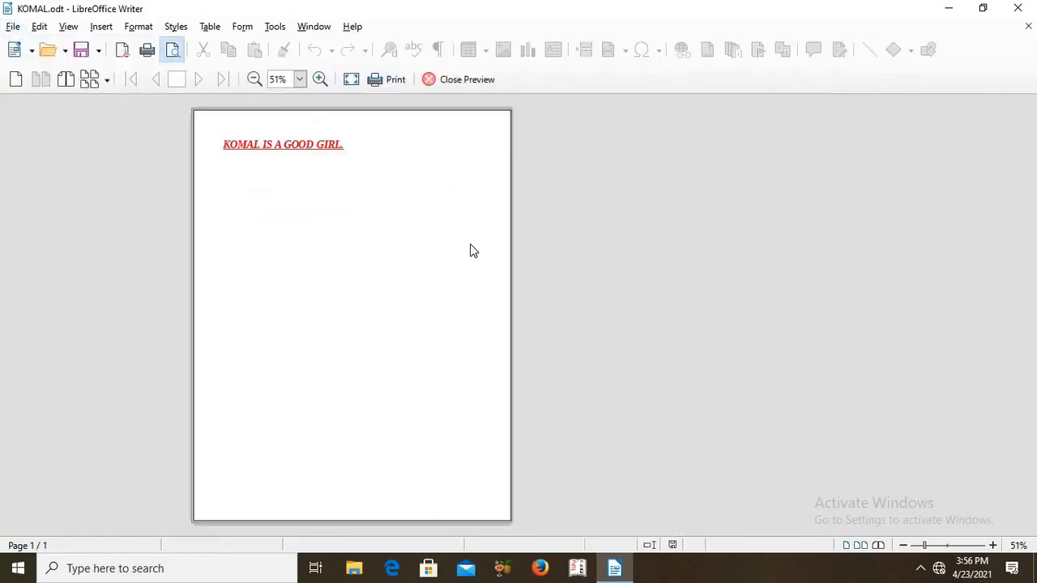
Set the print range to pages 1,5,12-30 and close the Print dialog without printing
left_click(13, 27)
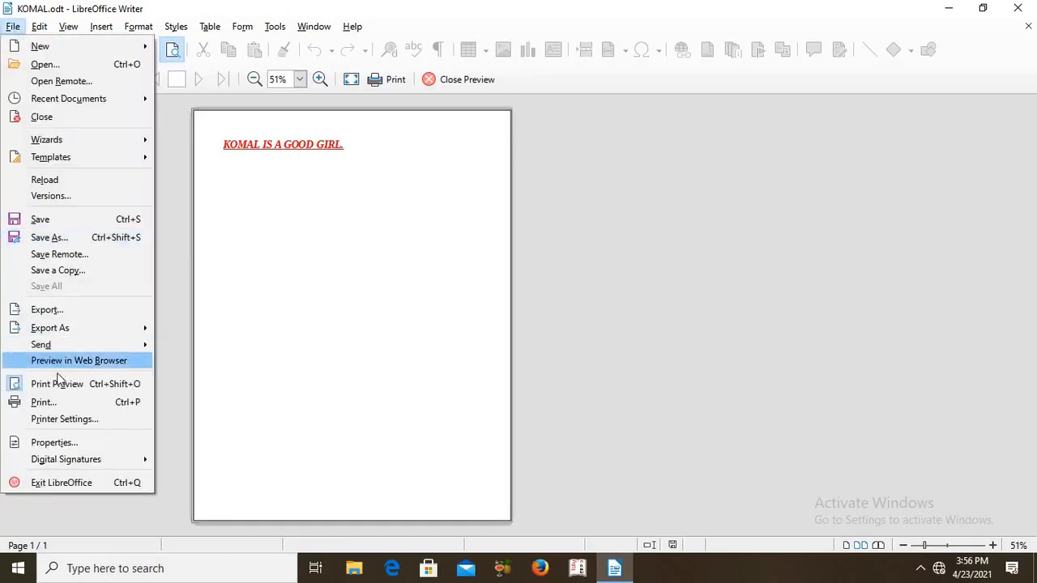
left_click(62, 405)
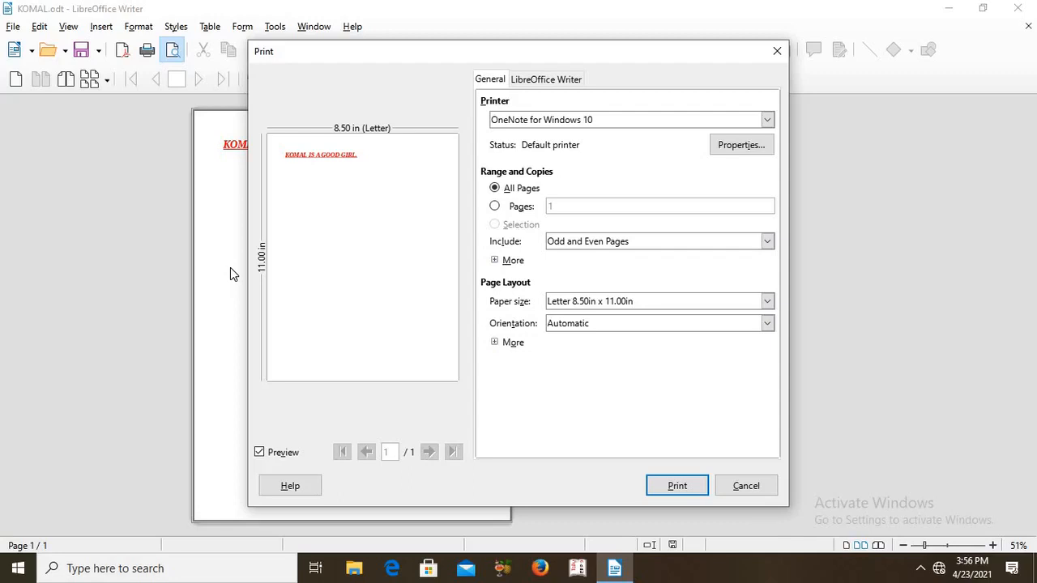
left_click(495, 206)
type(",5,12-30")
left_click(776, 51)
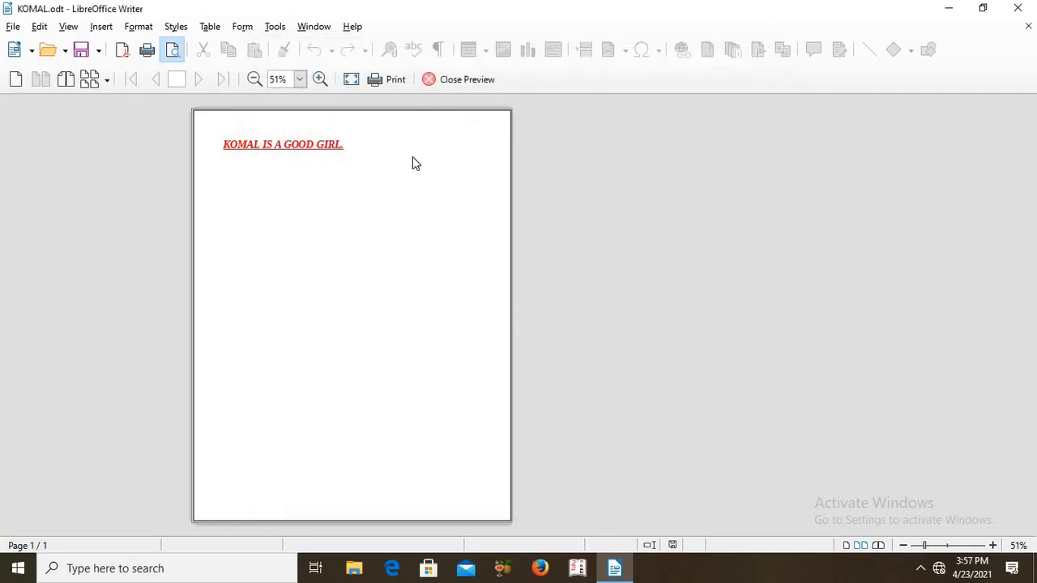
View the document's general properties and close the dialog without changes
left_click(12, 29)
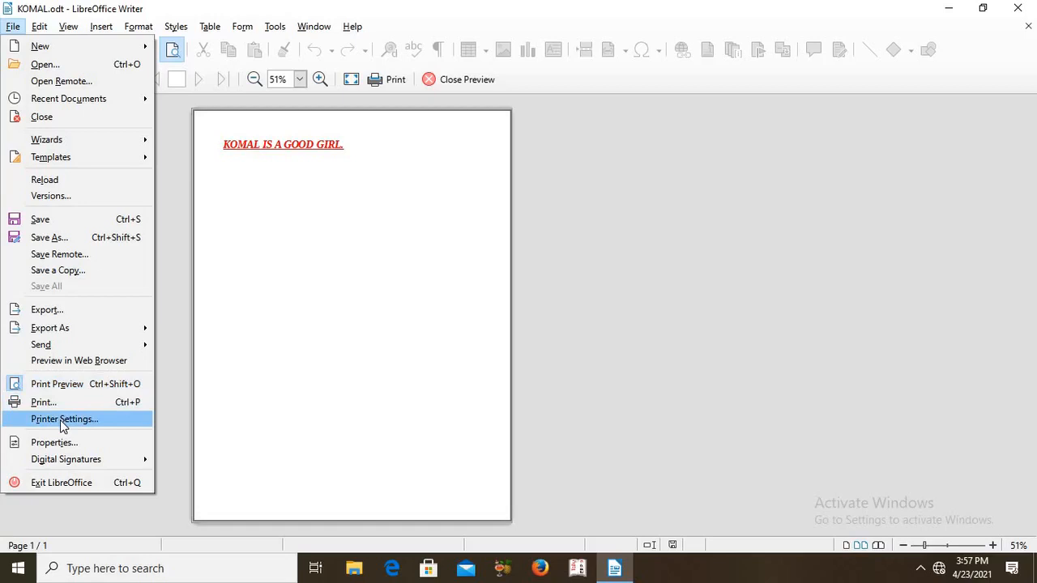
left_click(65, 447)
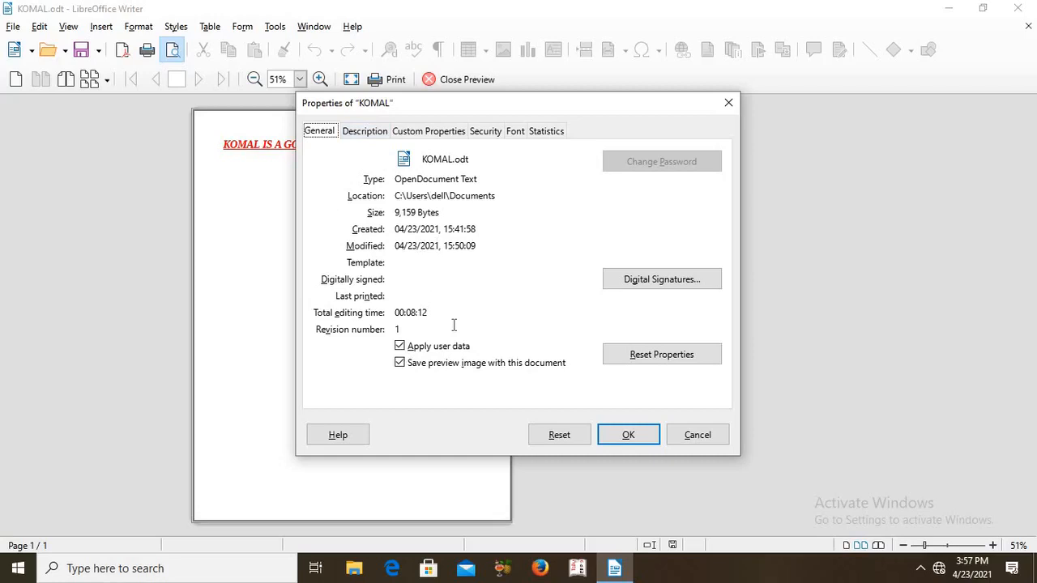
left_click(729, 103)
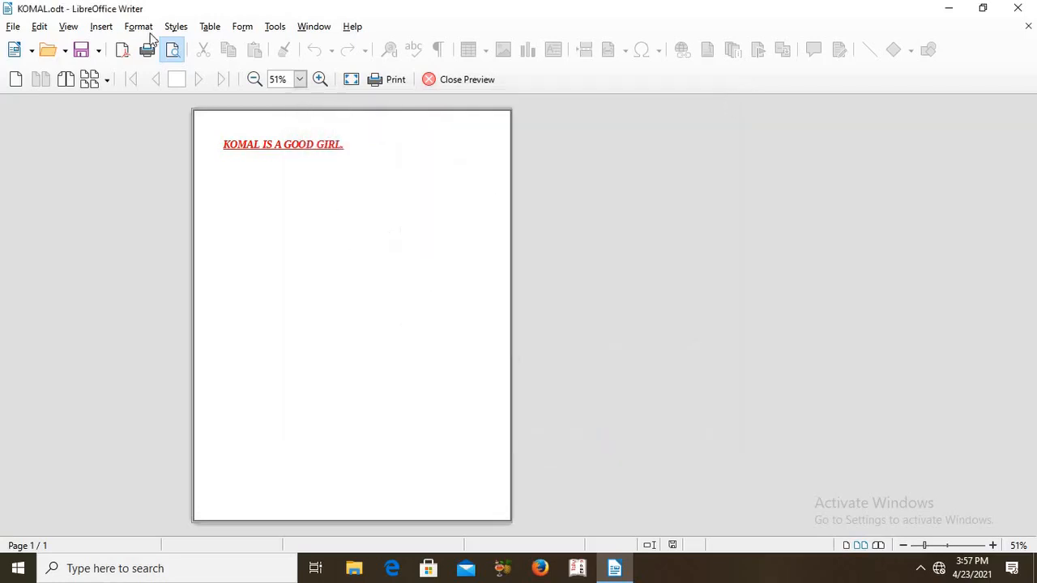
left_click(13, 28)
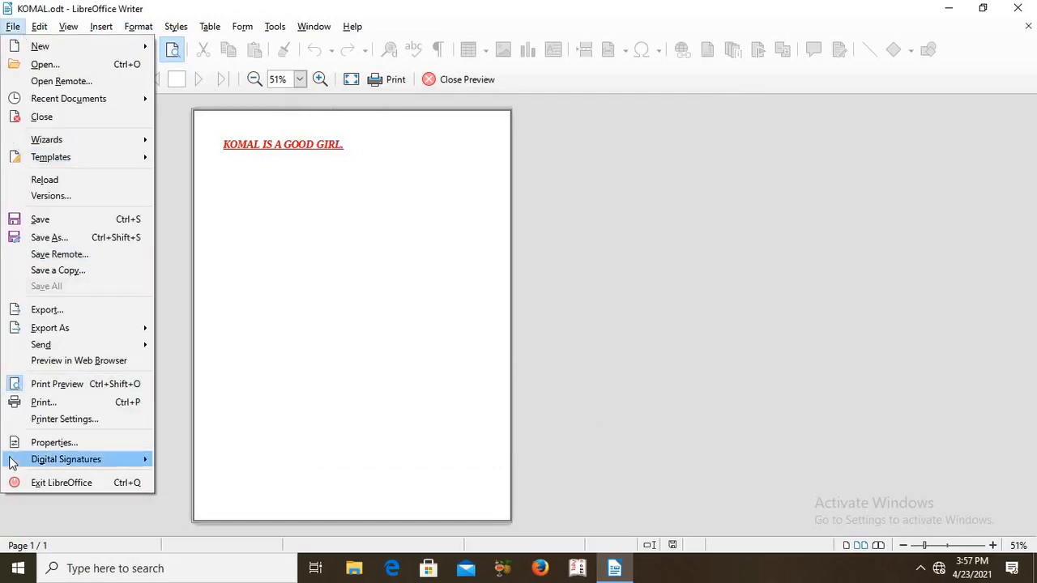
mouse_move(36, 467)
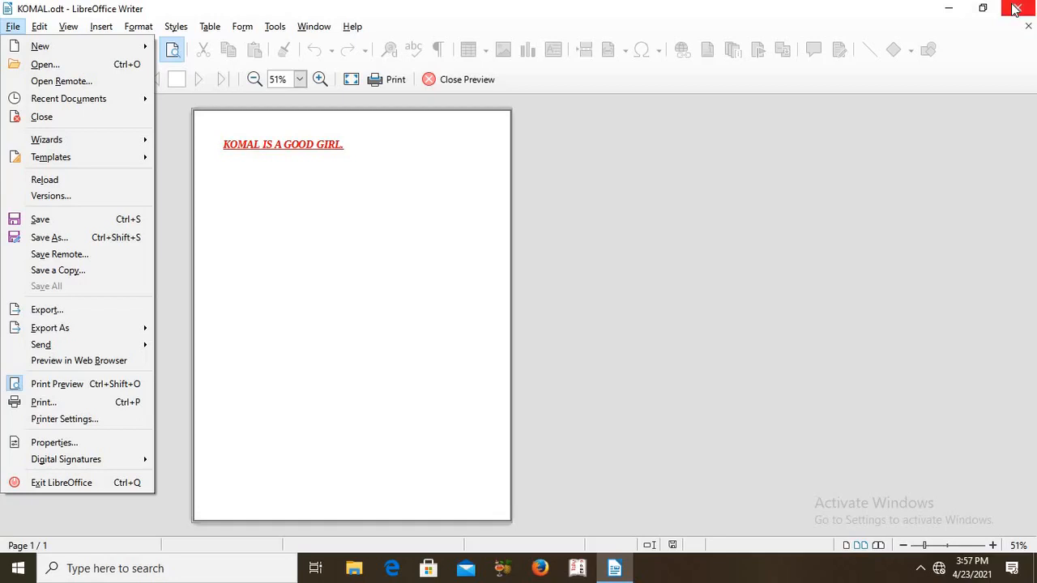
left_click(991, 93)
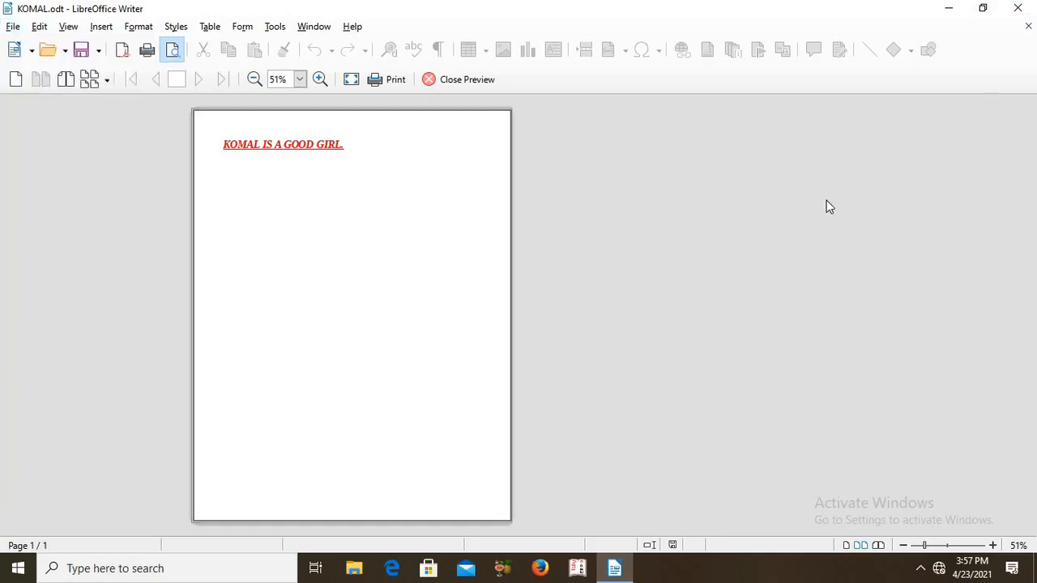
left_click(13, 28)
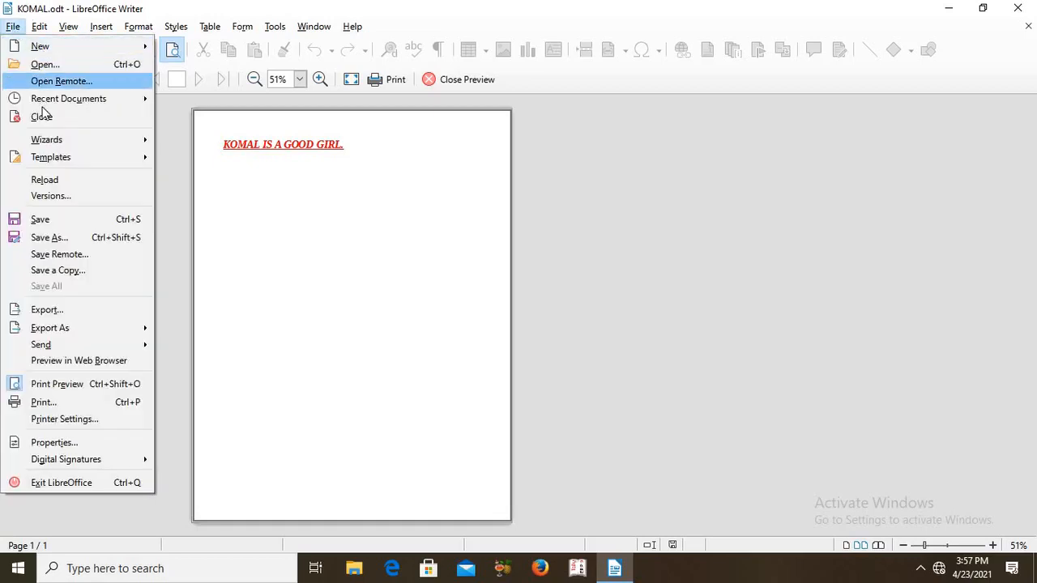
mouse_move(41, 106)
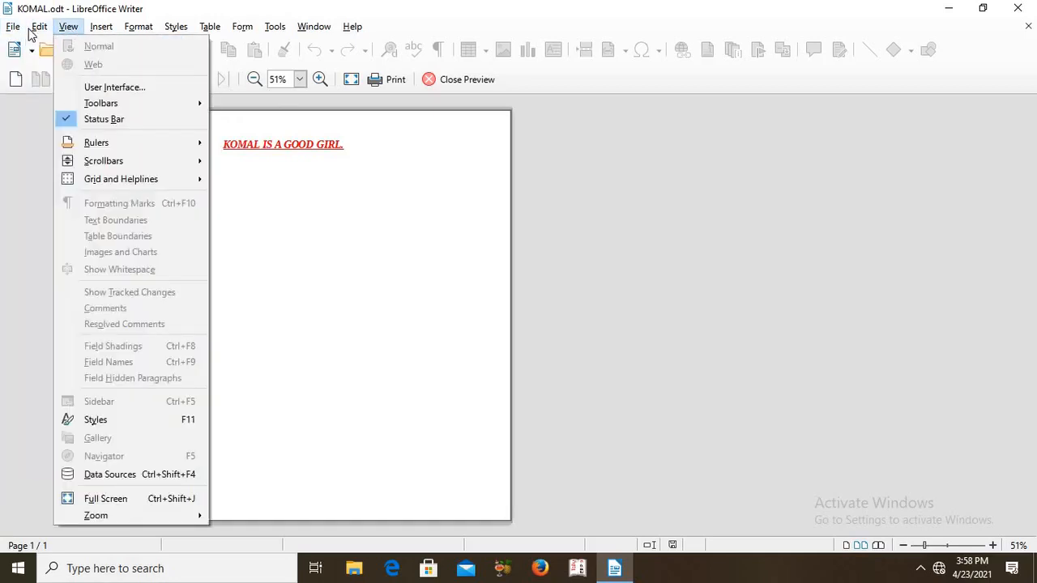
mouse_move(39, 26)
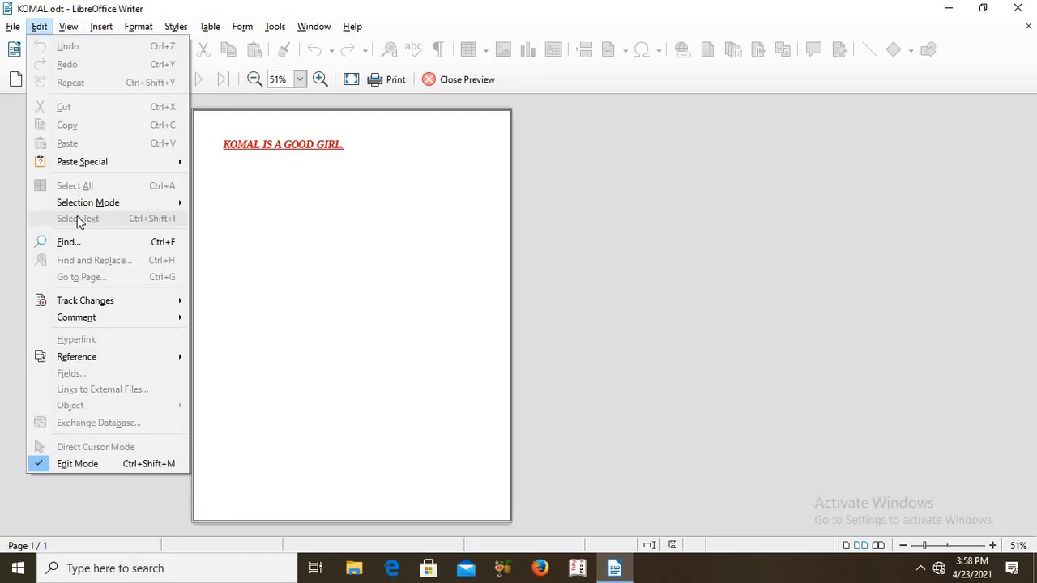
left_click(287, 338)
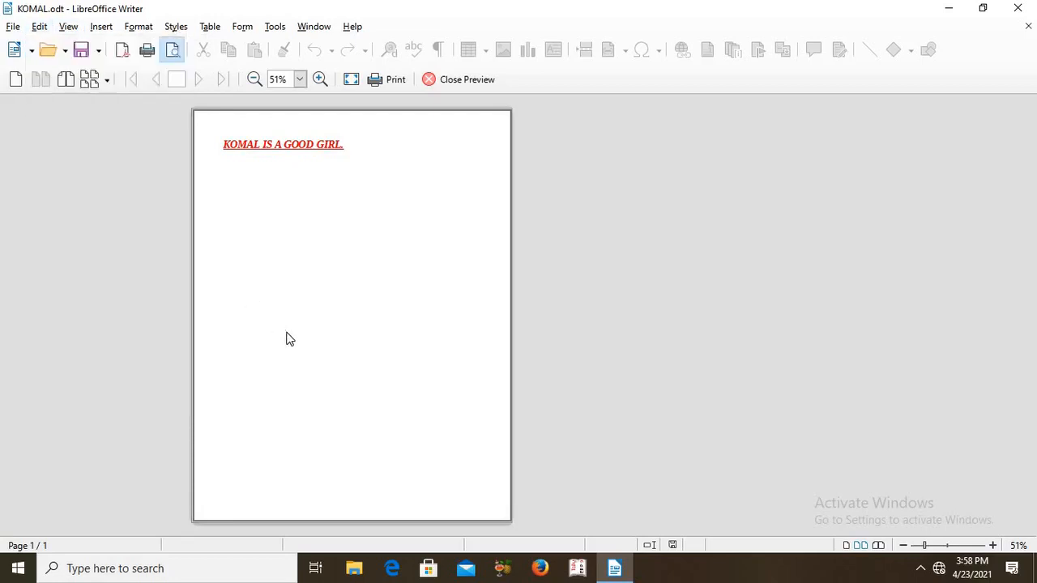
left_click(13, 27)
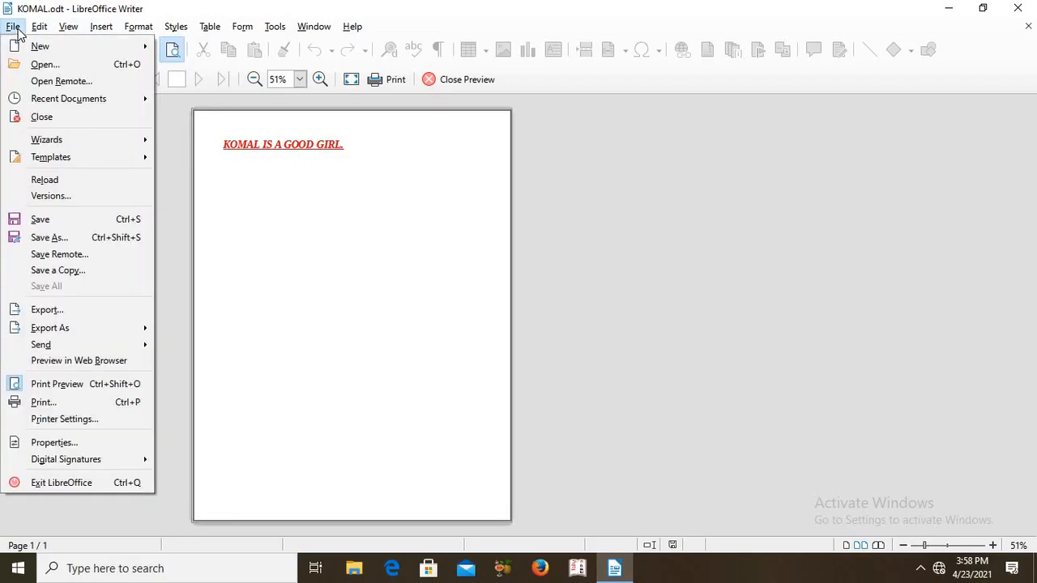